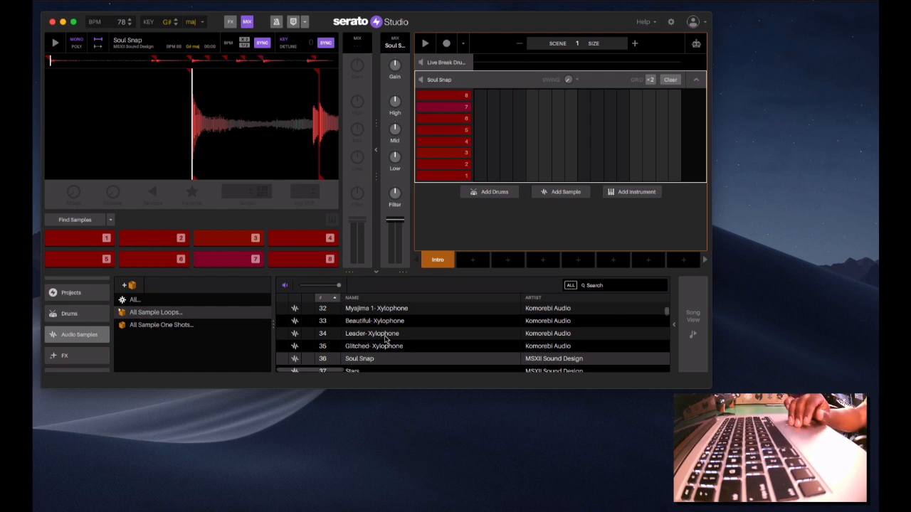
Load the Stars sample loop into the sample deck and audition its slices on pads 2, 3, 5, 6 and 8.
scroll(385, 339, "down", 2)
left_click_drag(368, 354, 267, 152)
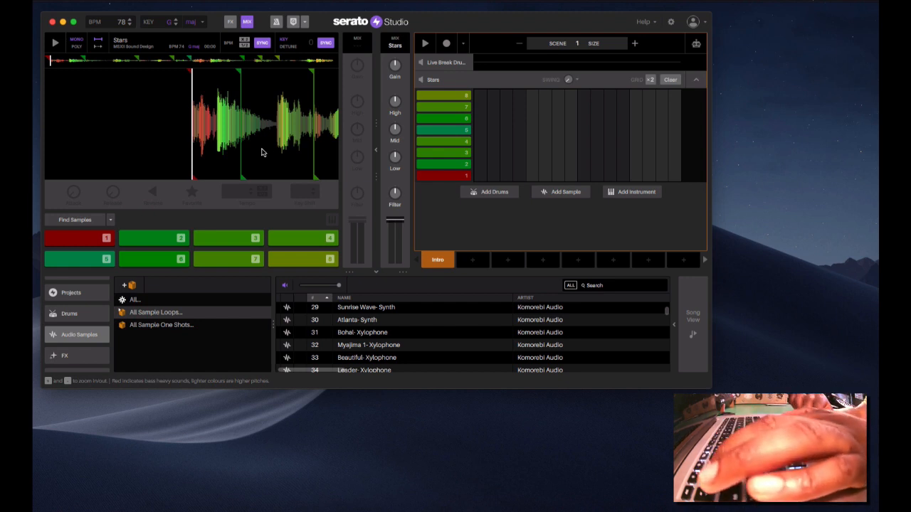
key("2")
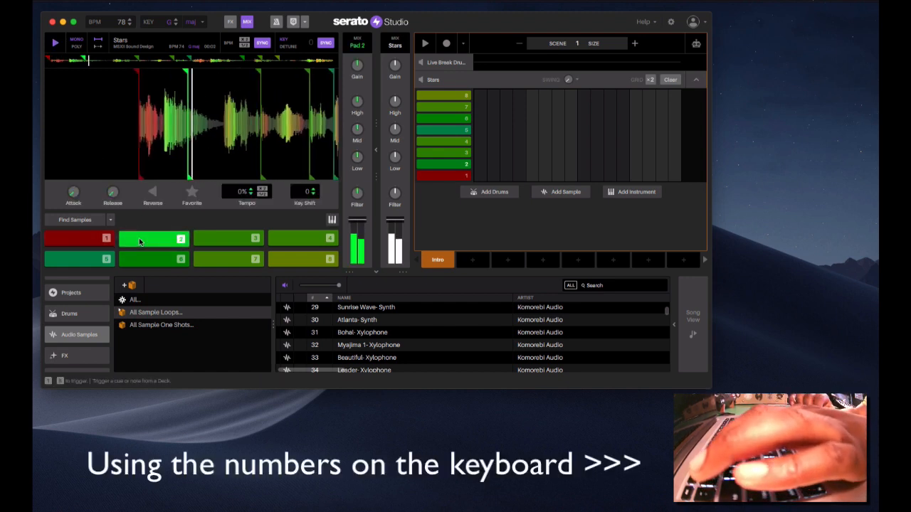
key("3")
key("5")
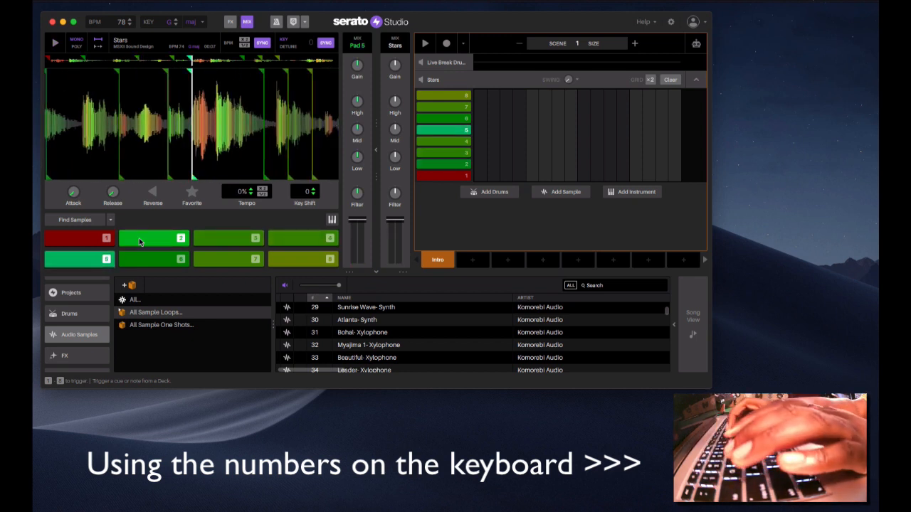
key("6")
key("8")
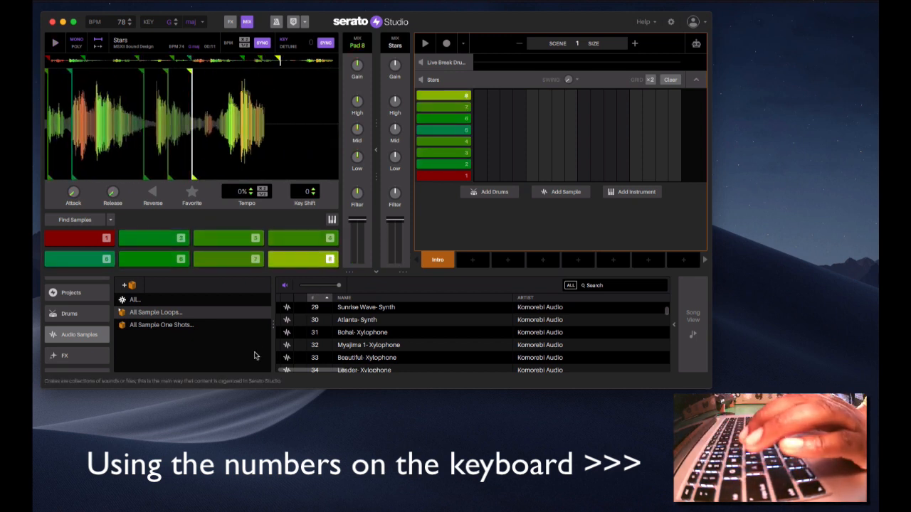
Load the Soul Snap loop back into the sample deck and audition its slices on pads 1 to 5 in varying order.
scroll(367, 357, "up", 3)
scroll(367, 357, "up", 1)
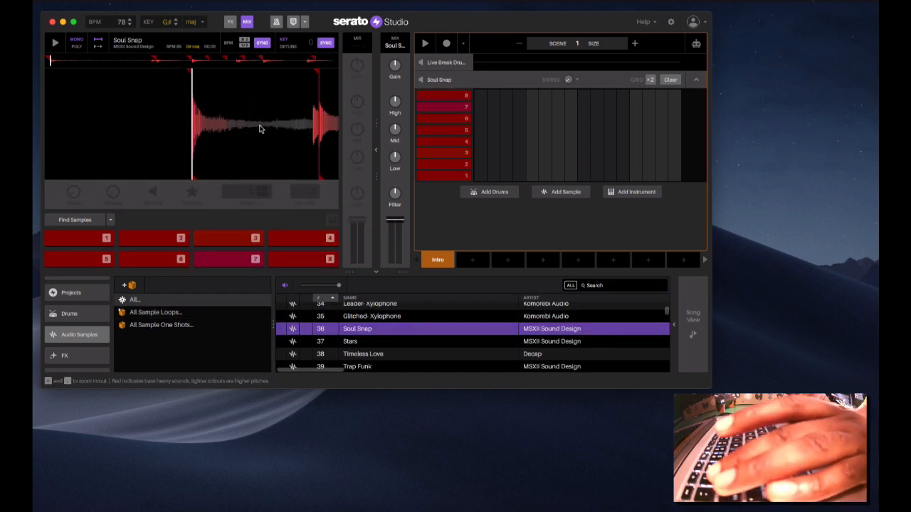
key("1")
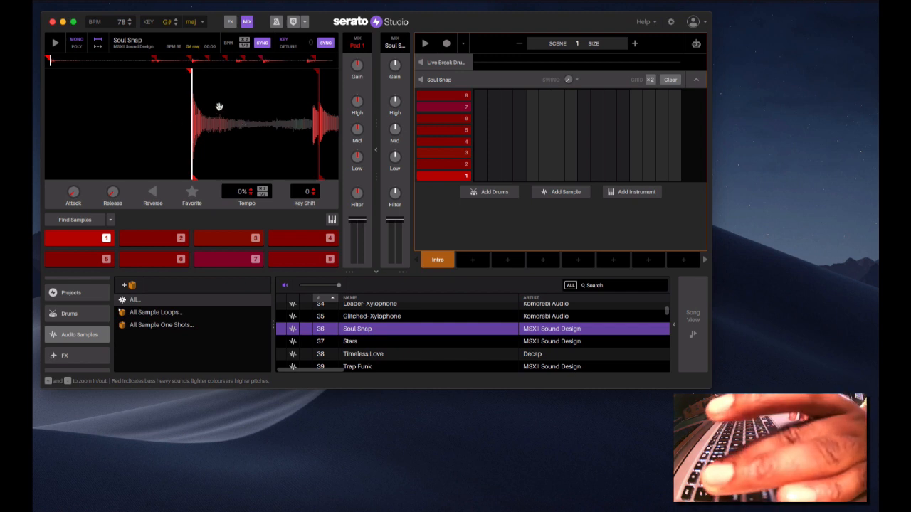
key("1")
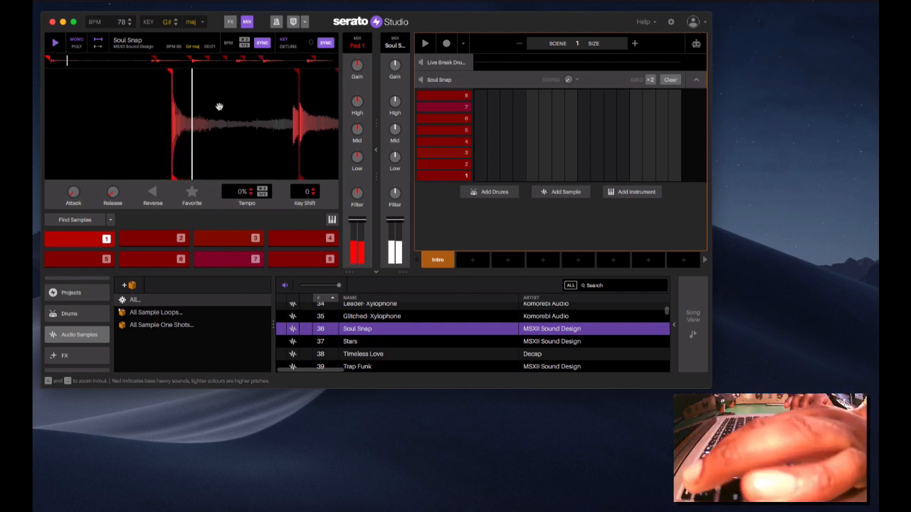
key("2")
key("3")
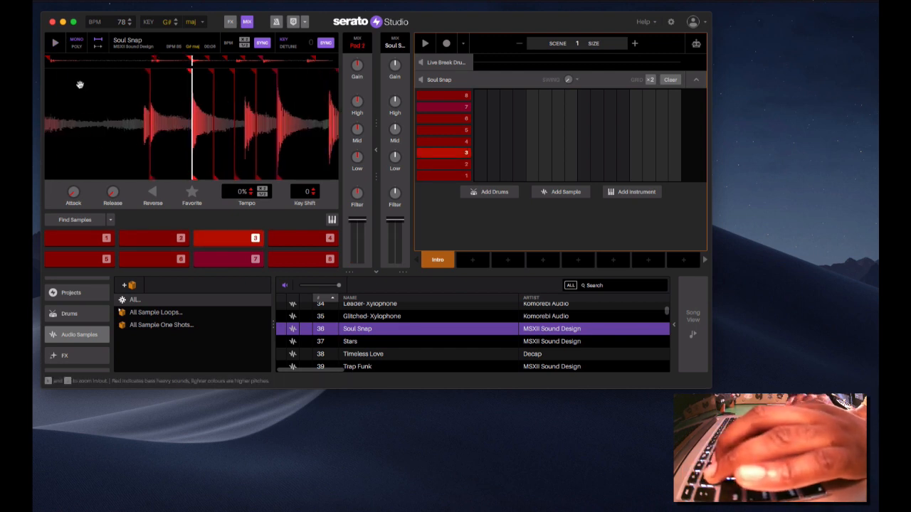
key("3")
key("4")
key("5")
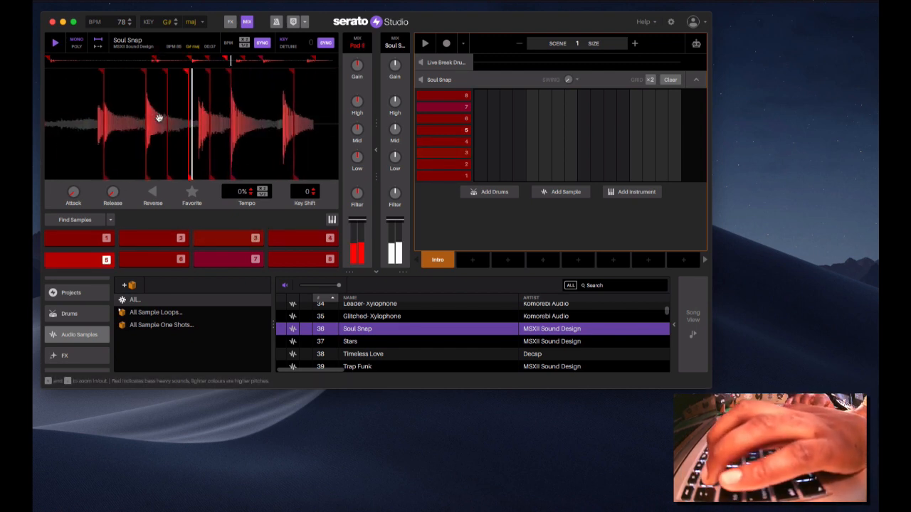
key("4")
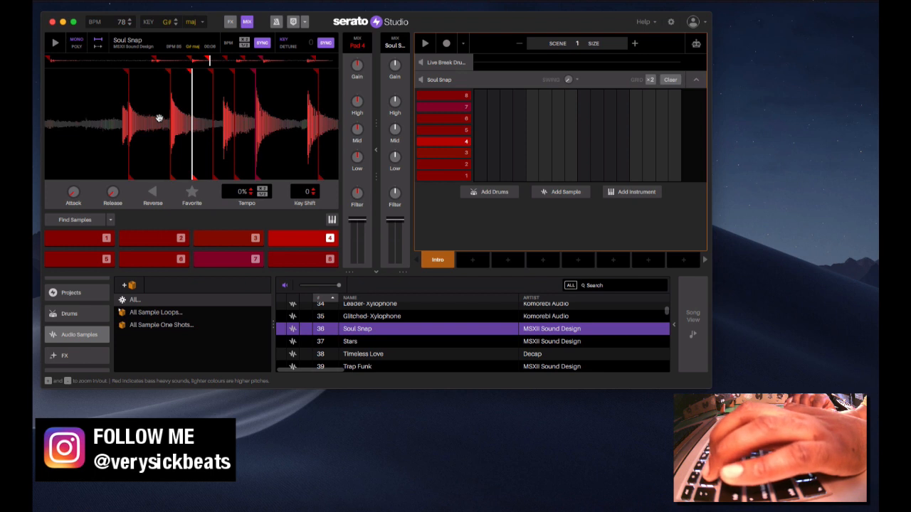
key("2")
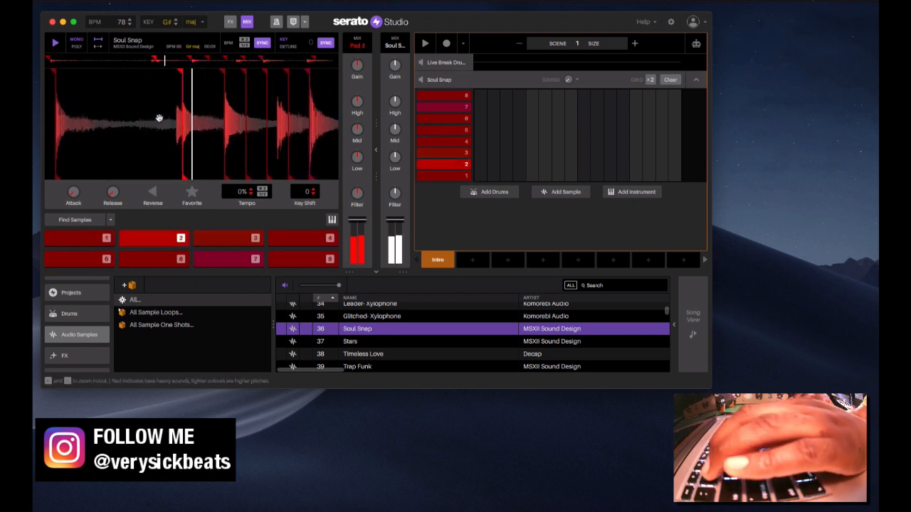
key("3")
key("1")
key("2")
key("3")
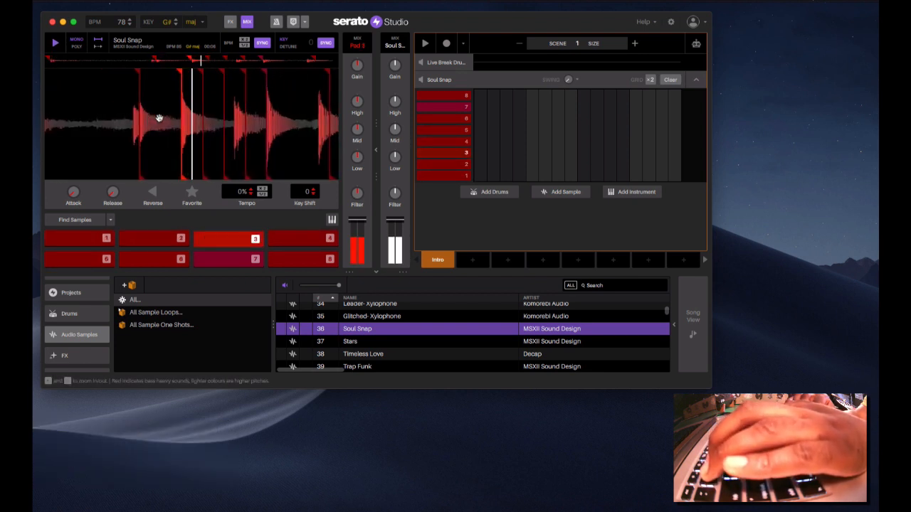
key("2")
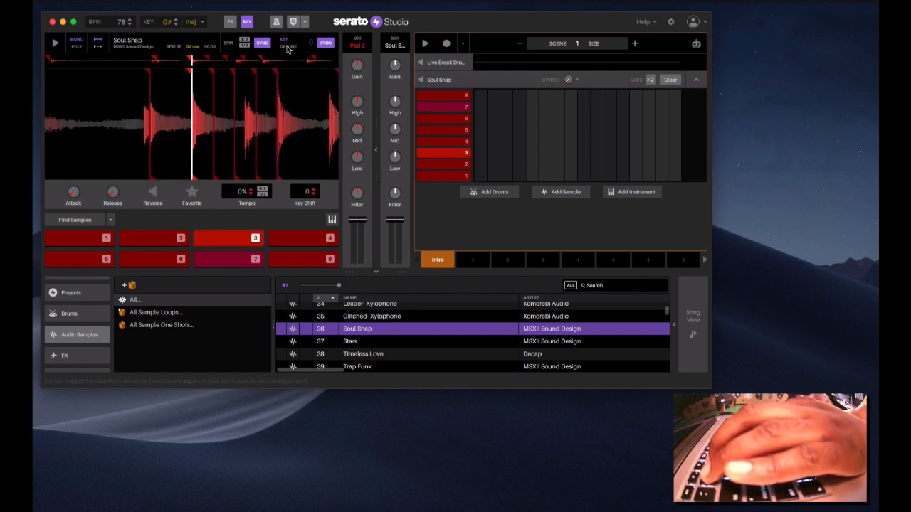
key("3")
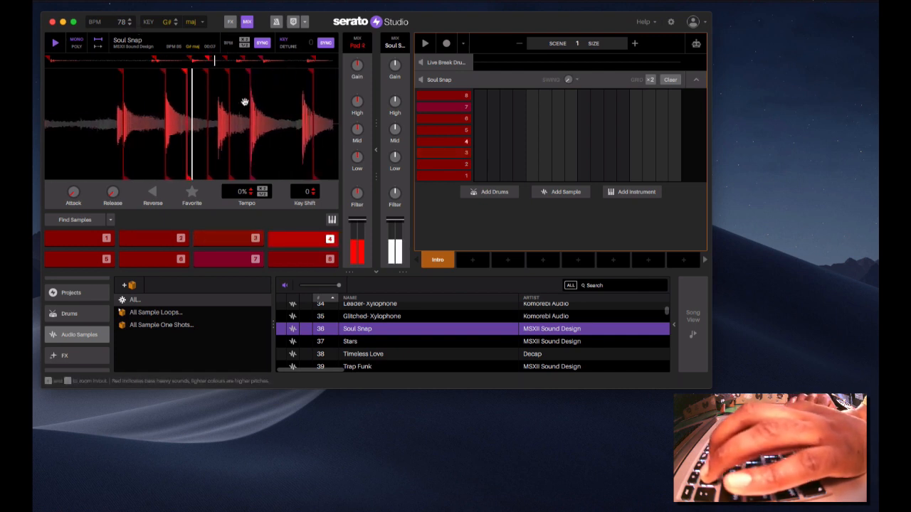
key("1")
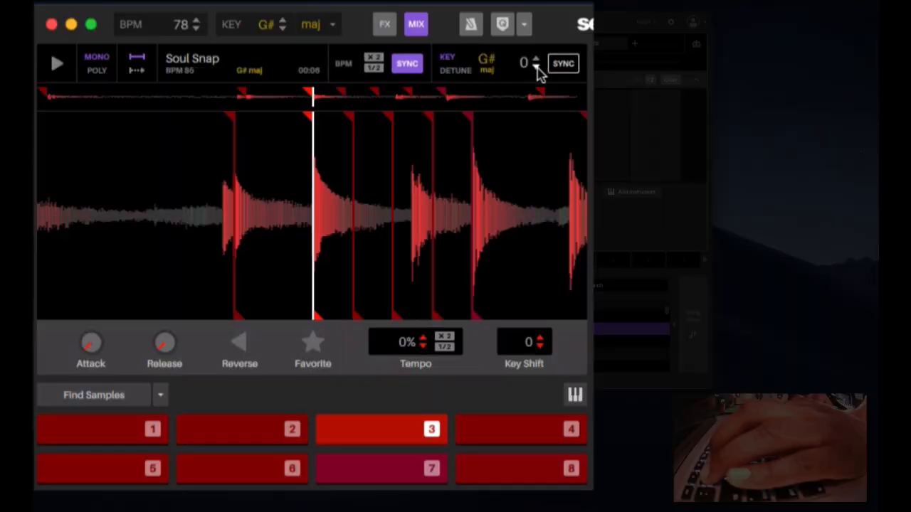
Try lower deck keys for the Soul Snap sample, going down in semitones past −3 to −7.
left_click(537, 66)
left_click(536, 67)
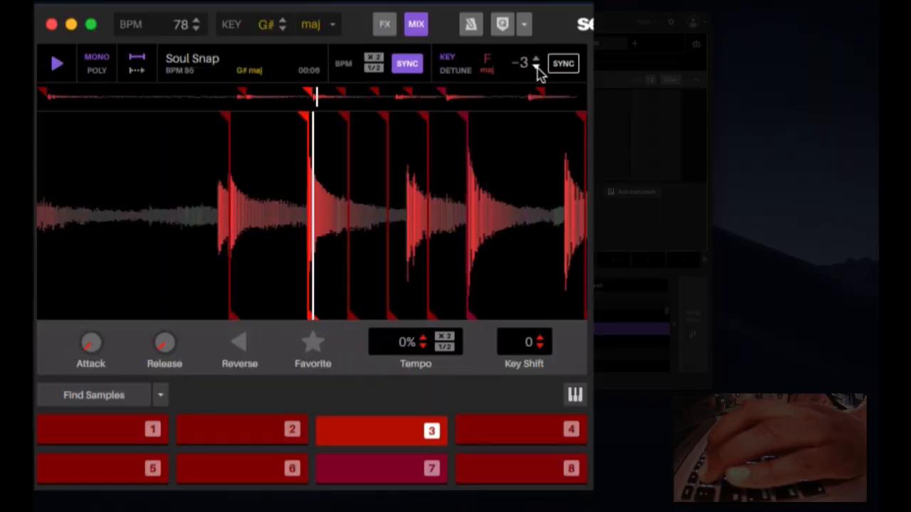
left_click(537, 67)
left_click(536, 67)
left_click(537, 66)
left_click(537, 66)
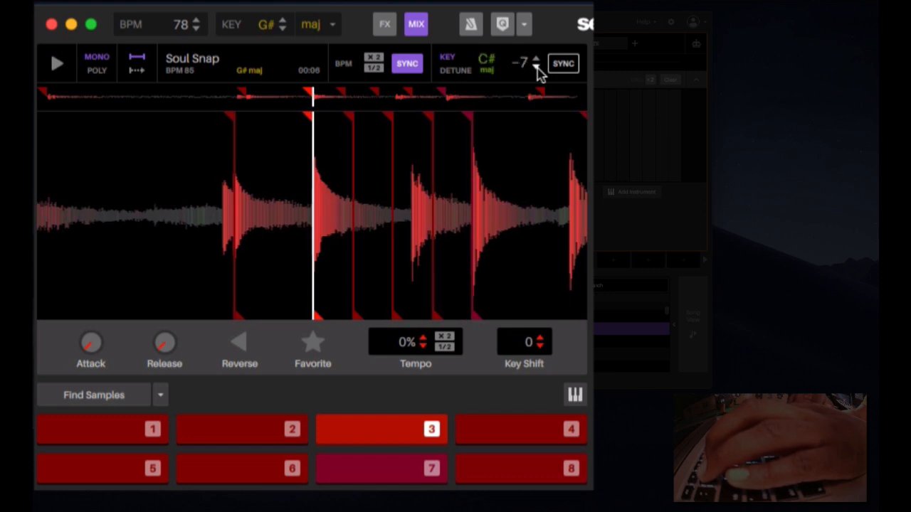
left_click(536, 66)
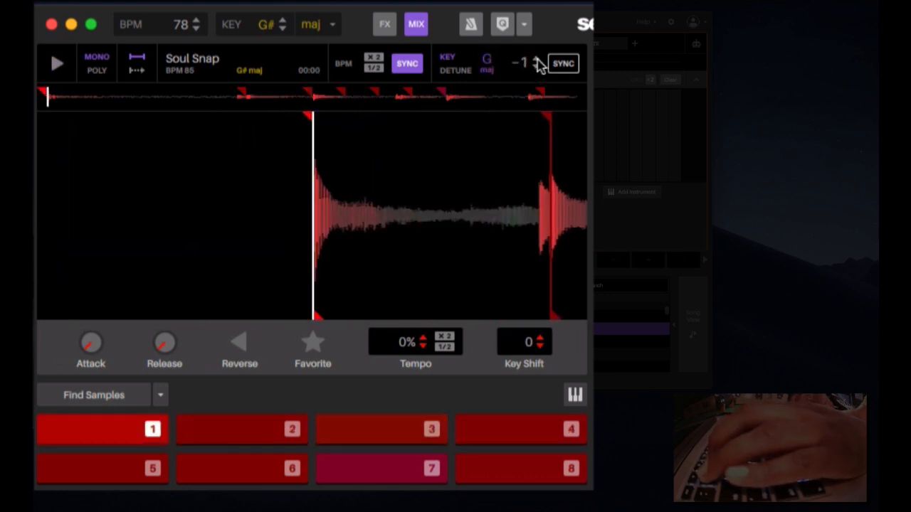
Raise the Soul Snap deck key to +4 semitones and play its pads in the new key.
left_click(536, 59)
left_click(536, 59)
left_click(537, 60)
left_click(311, 42)
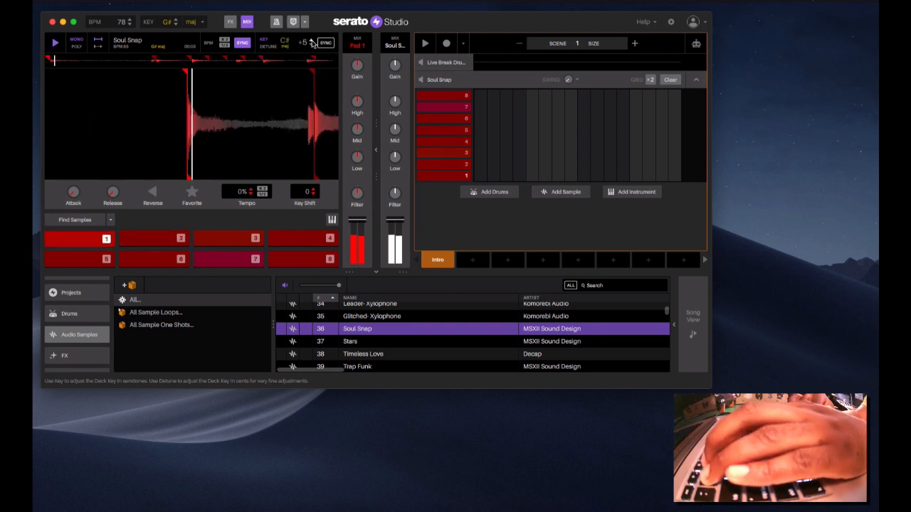
left_click(311, 44)
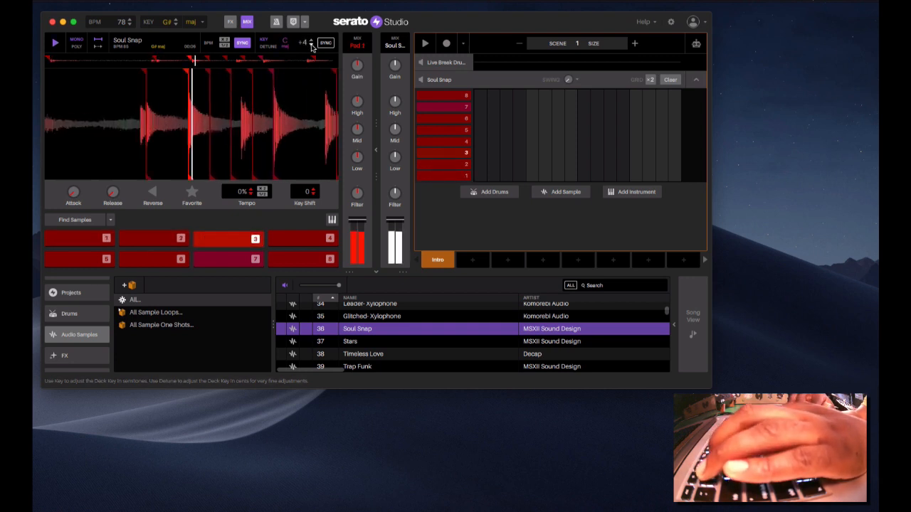
key("z")
key("c")
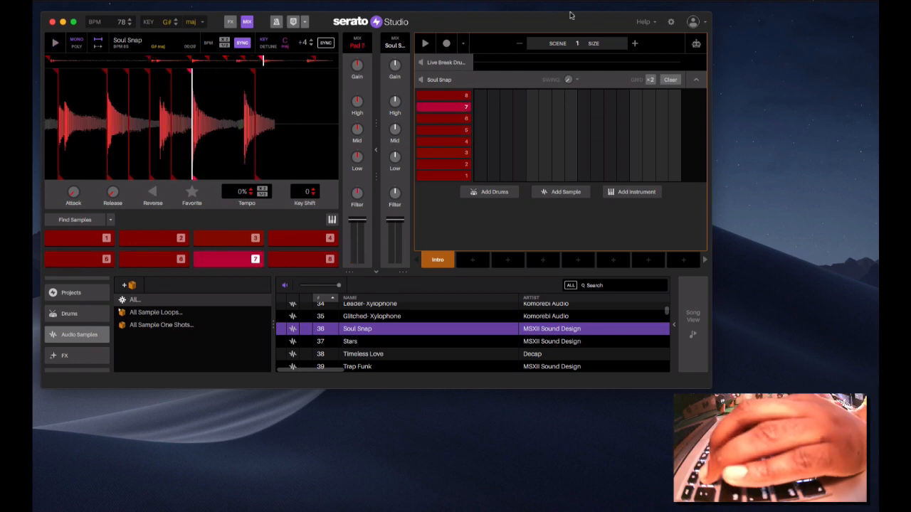
Extend the scene size to two pages and turn on the metronome.
left_click(634, 45)
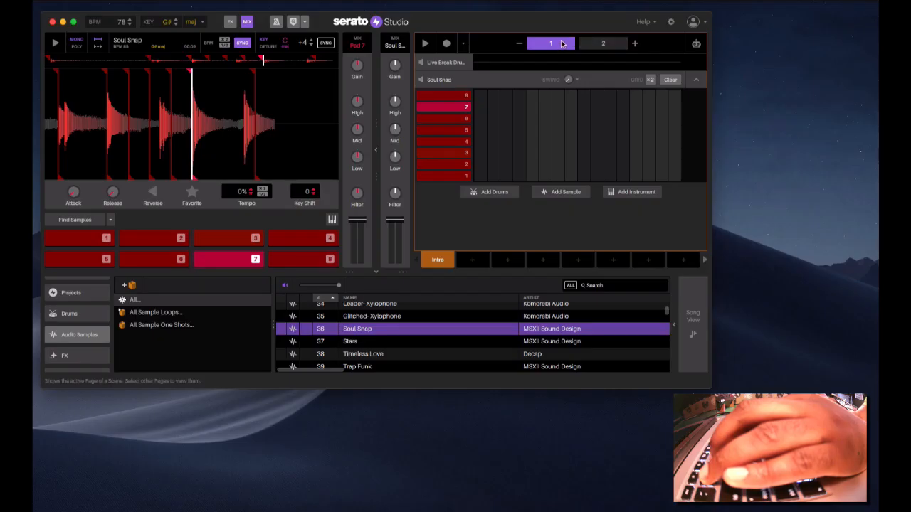
left_click(276, 23)
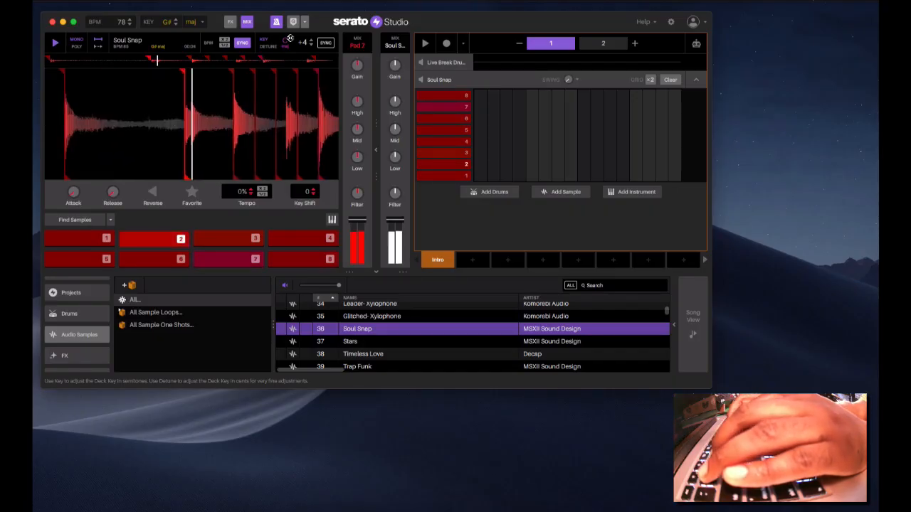
Rehearse a pattern with the Soul Snap slices on pads 7 and 8.
key("8")
key("8")
key("8")
key("7")
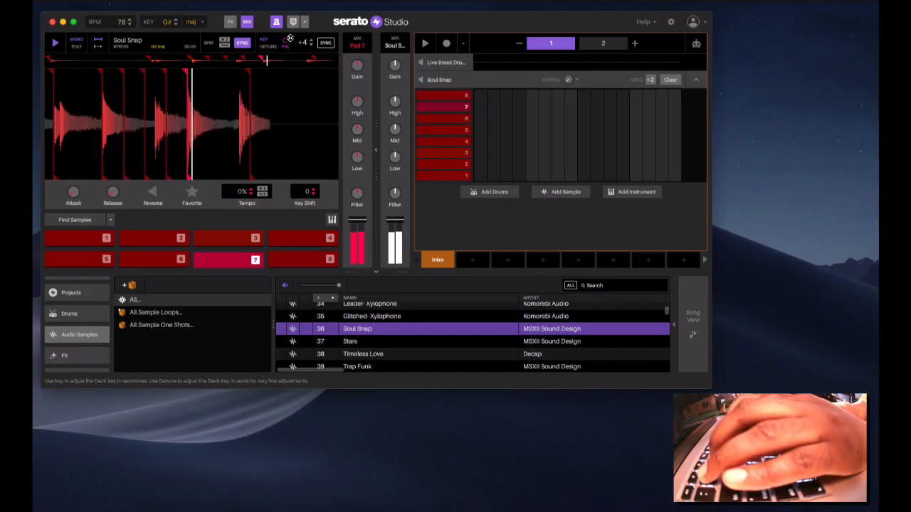
key("8")
Record a Soul Snap pattern into the two-page scene, alternating pads 7 and 8 on the first page.
left_click(447, 46)
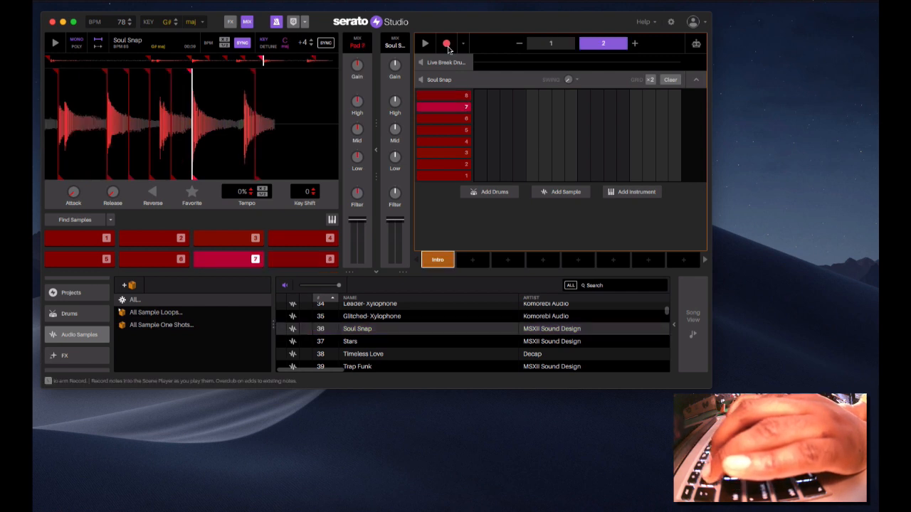
key("space")
key("7")
key("8")
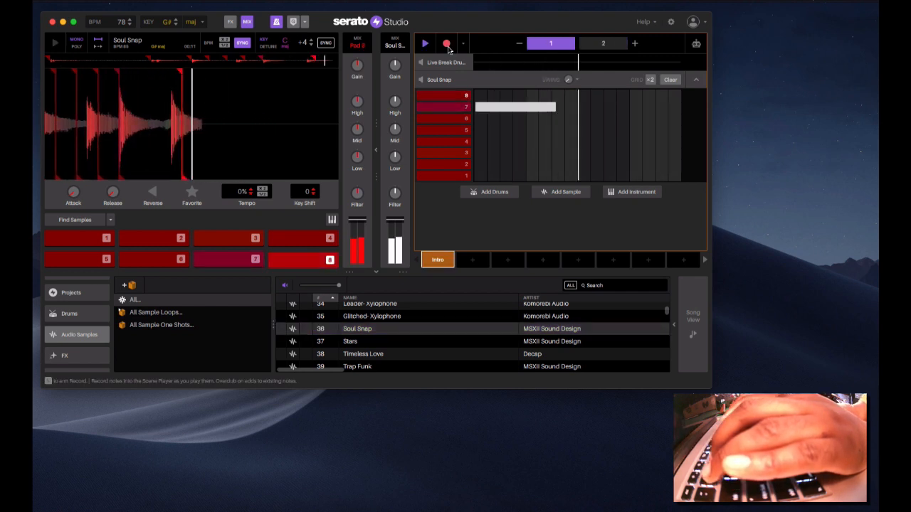
key("7")
key("8")
key("7")
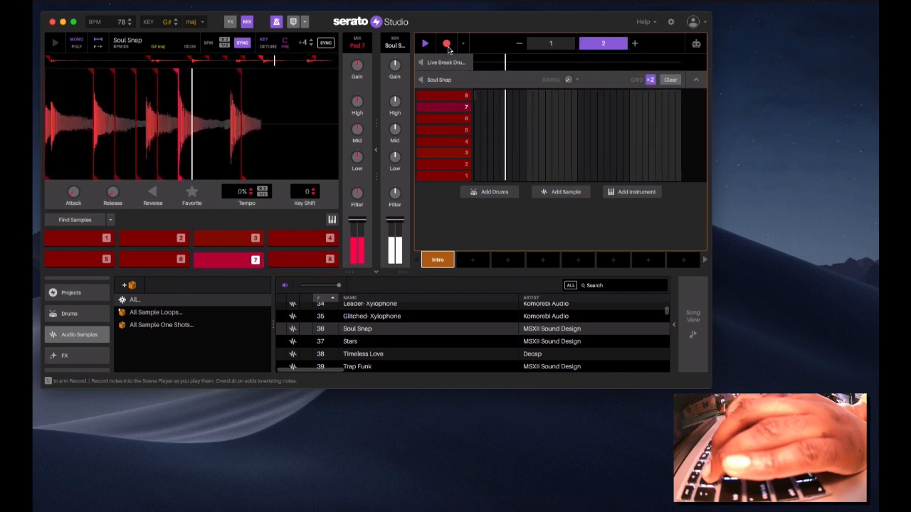
key("1")
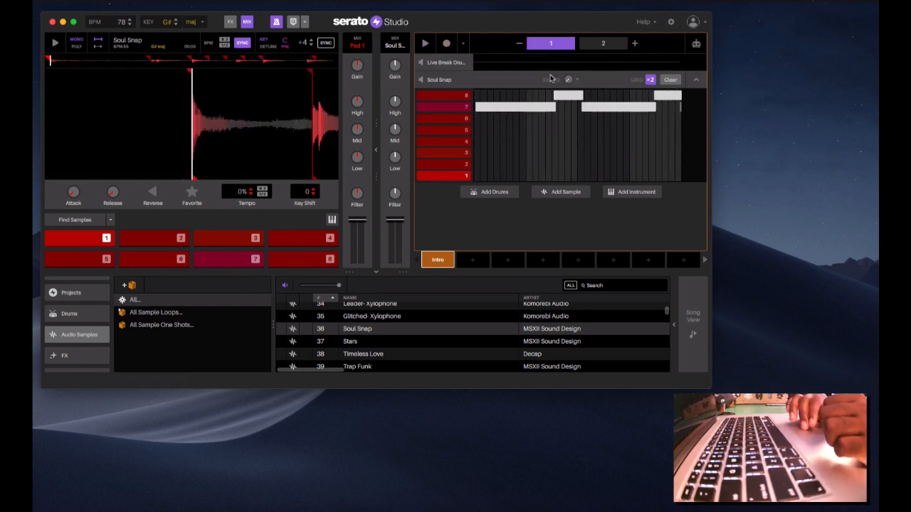
Open the Live Break Drum Kit deck and audition its snare, open hi-hat and closed hi-hat.
left_click(441, 64)
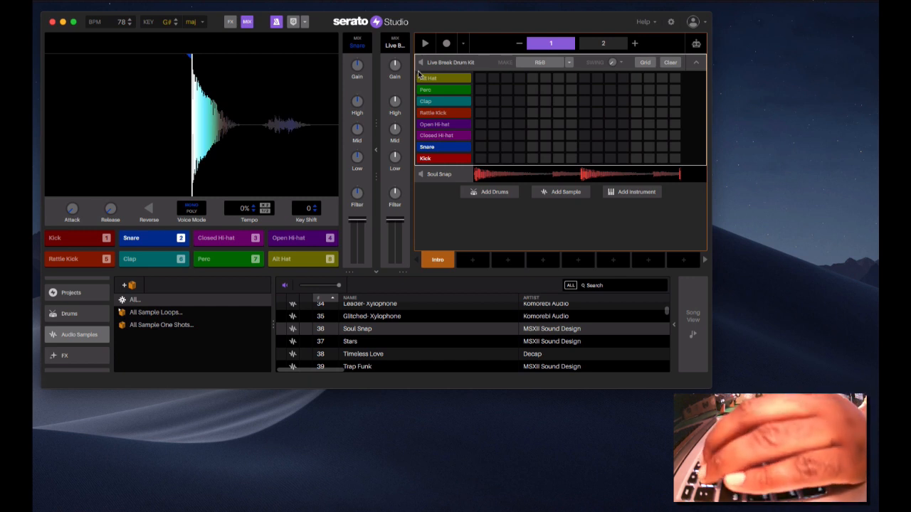
key("2")
key("4")
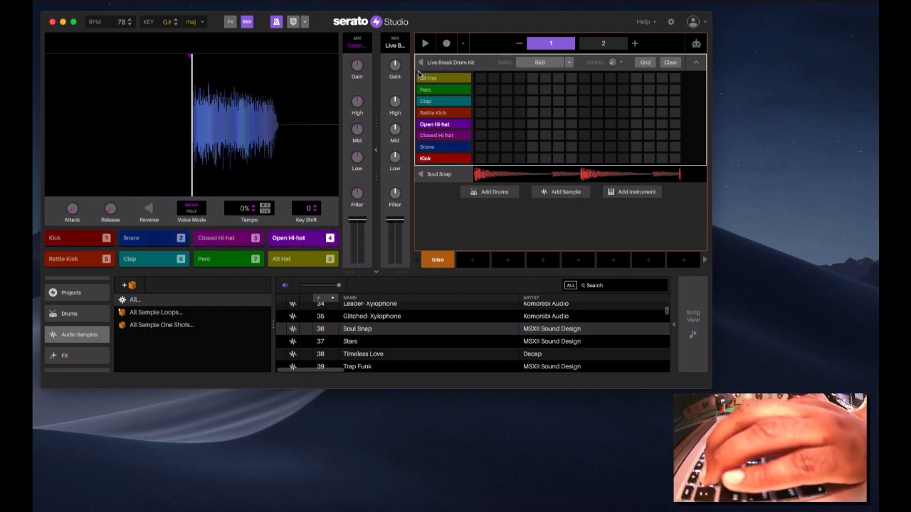
key("3")
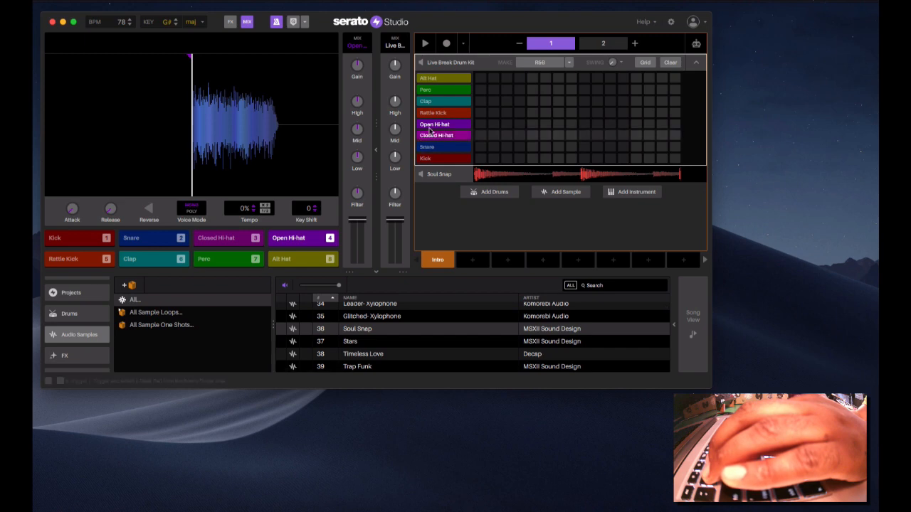
key("5")
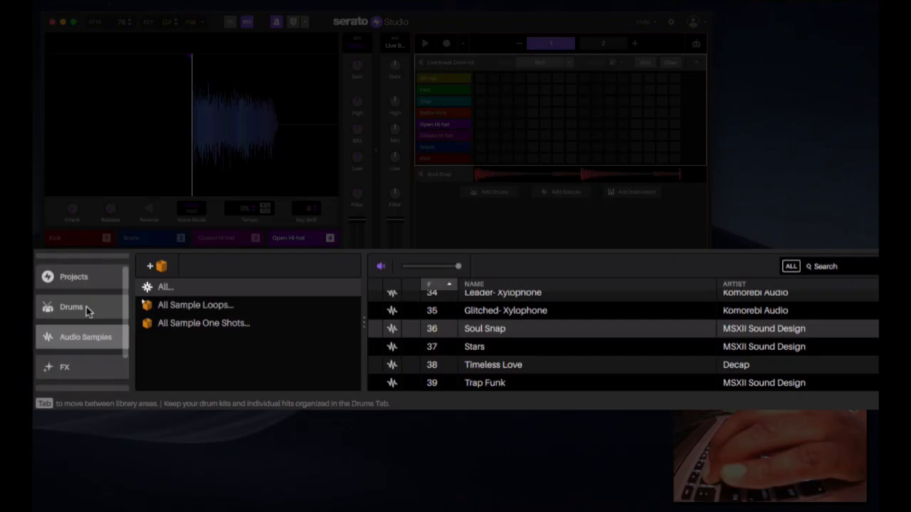
Replace the Live Break Drum Kit with the Old School Drum Kit from the drum kit library.
left_click(84, 313)
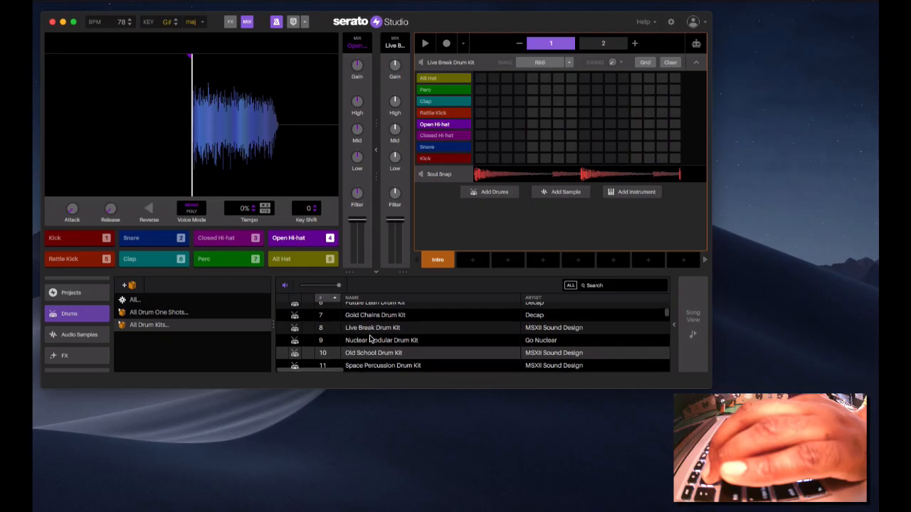
left_click(369, 340)
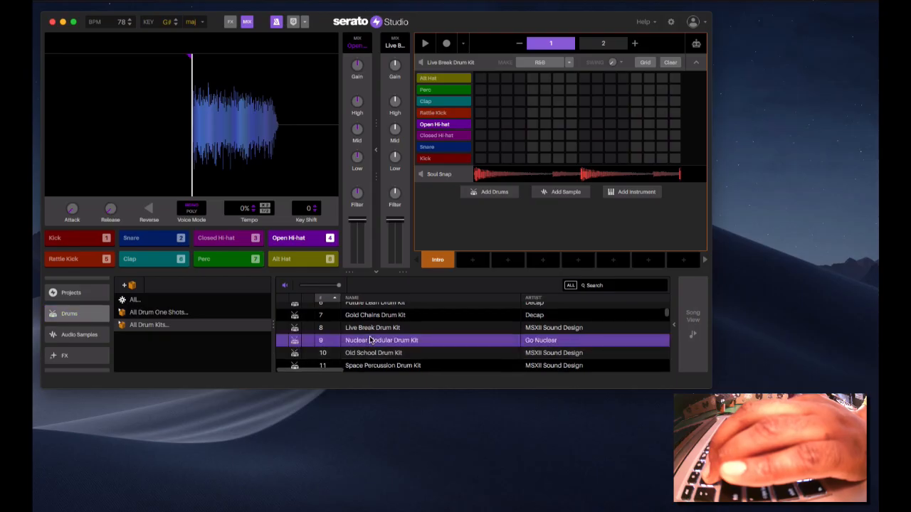
left_click(368, 353)
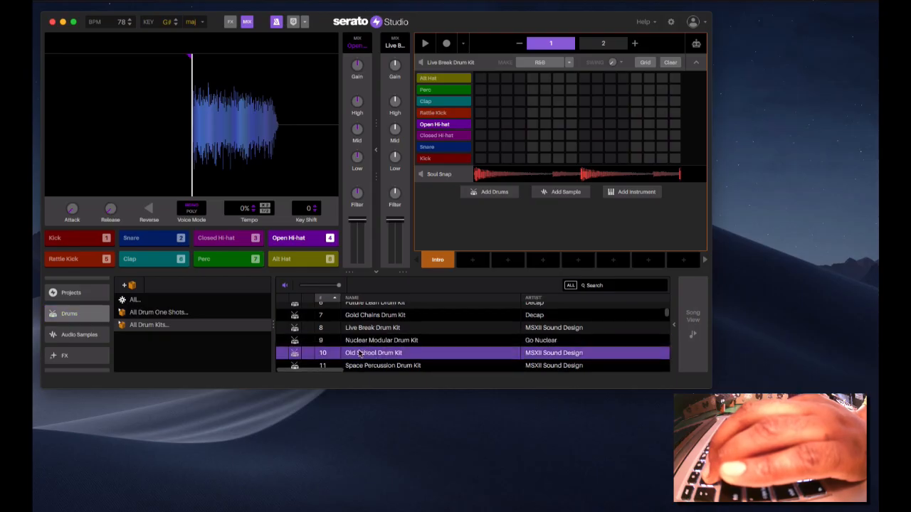
left_click_drag(361, 354, 257, 166)
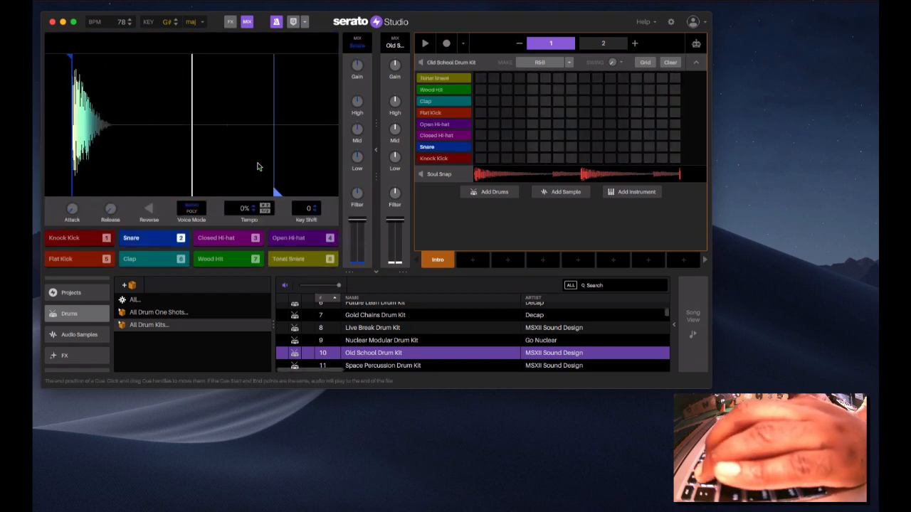
Audition the kit's kicks, snare and open hi-hat, and view the available quantize resolutions.
key("2")
key("1")
key("4")
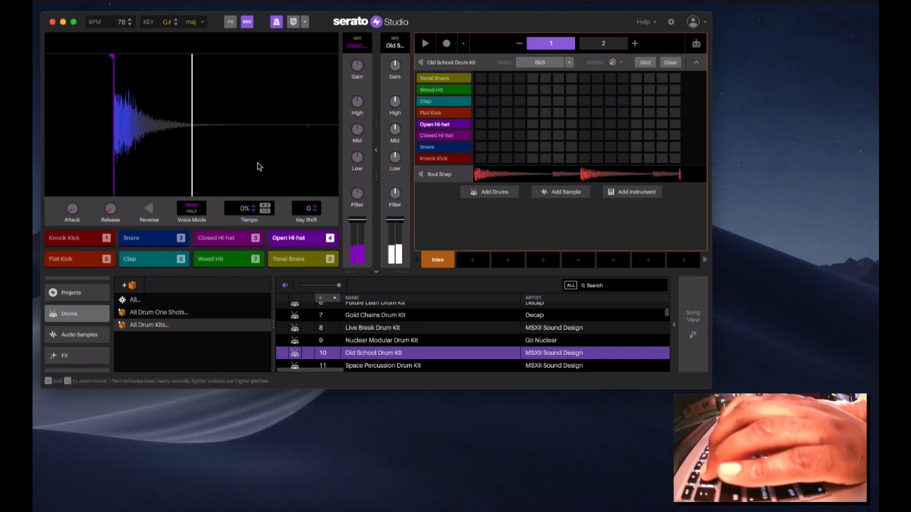
key("5")
key("2")
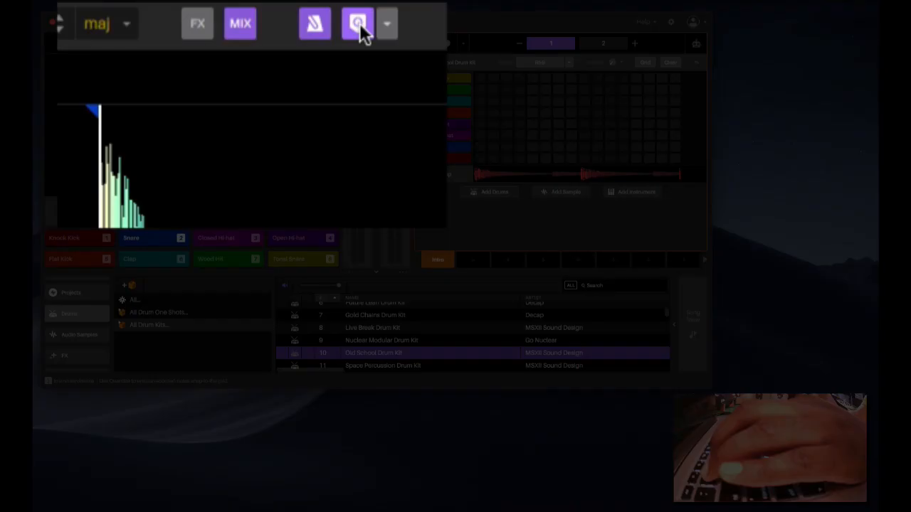
left_click(389, 23)
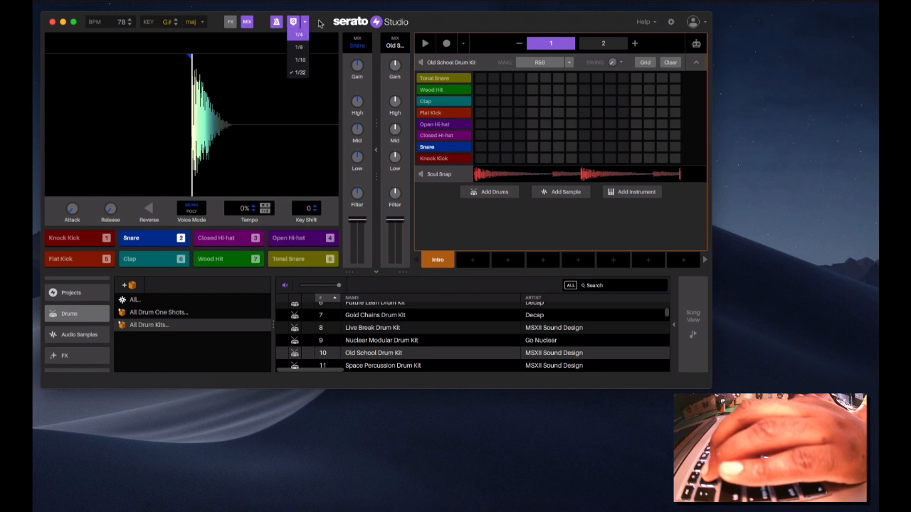
left_click(305, 22)
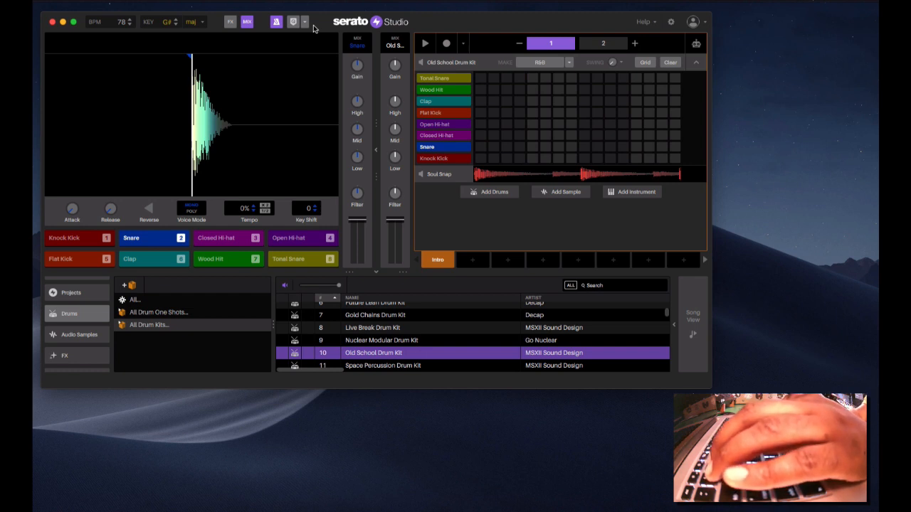
Audition the Old School kit's pads 1 through 6 in order, from Knock Kick to Clap.
key("1")
key("2")
key("3")
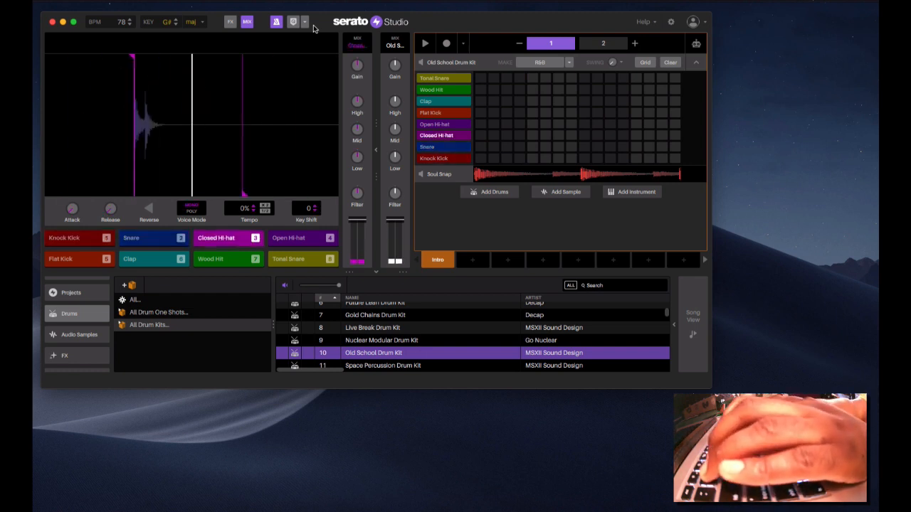
key("4")
key("5")
key("6")
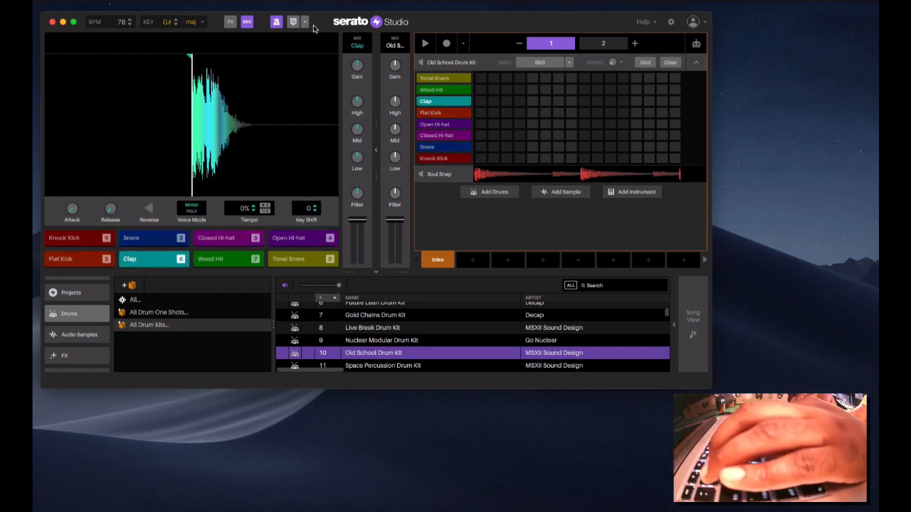
Record a Knock Kick pattern on page 1, with snare and open hi-hat hit together in the last quarter.
left_click(446, 44)
key("1")
key("1")
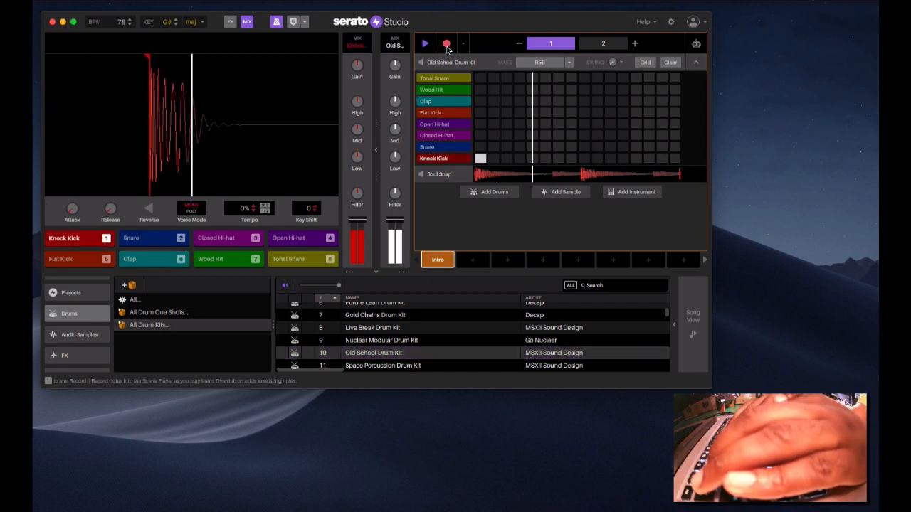
key("1")
key("1")
key("2")
key("4")
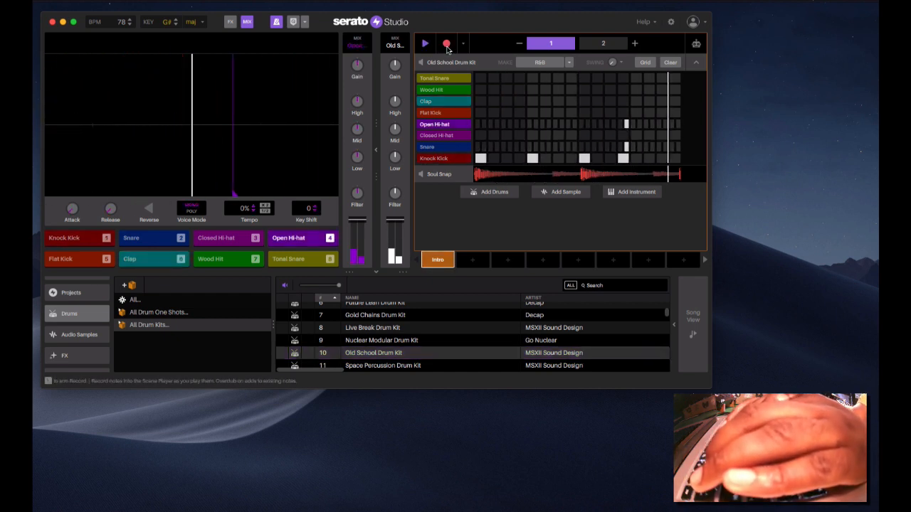
Continue recording on page 2 with syncopated Knock Kick hits and a combined snare and open hi-hat hit.
key("1")
key("1")
key("1")
key("1")
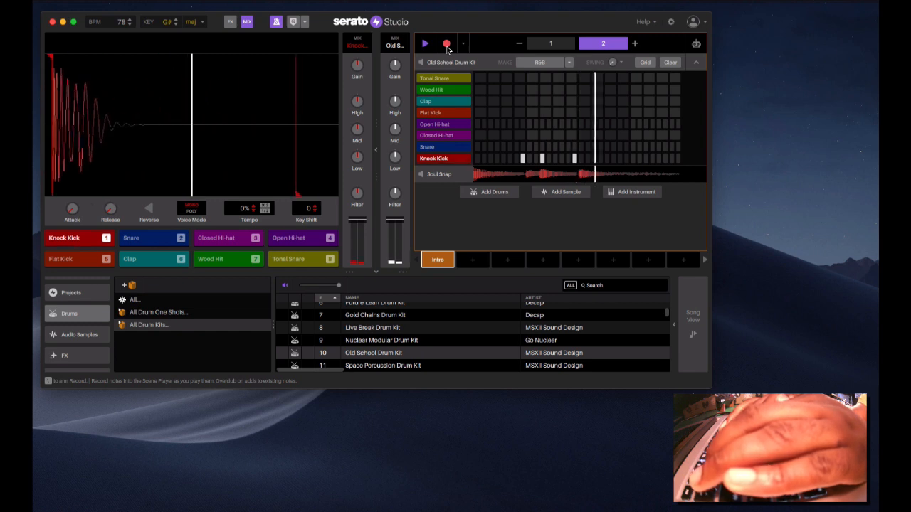
key("1")
key("4")
key("1")
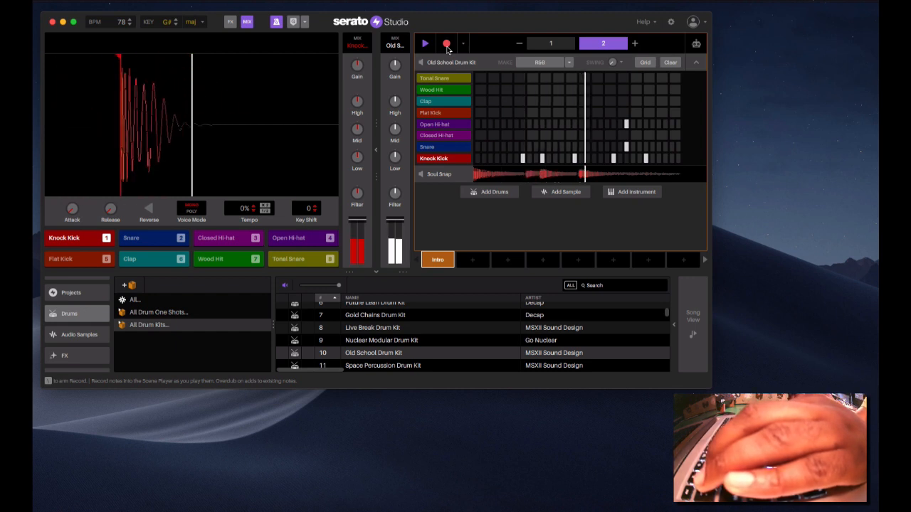
Search the drum one shots for "hats" and replace the Closed Hi-hat on pad 3 with the Hats sample.
left_click(213, 239)
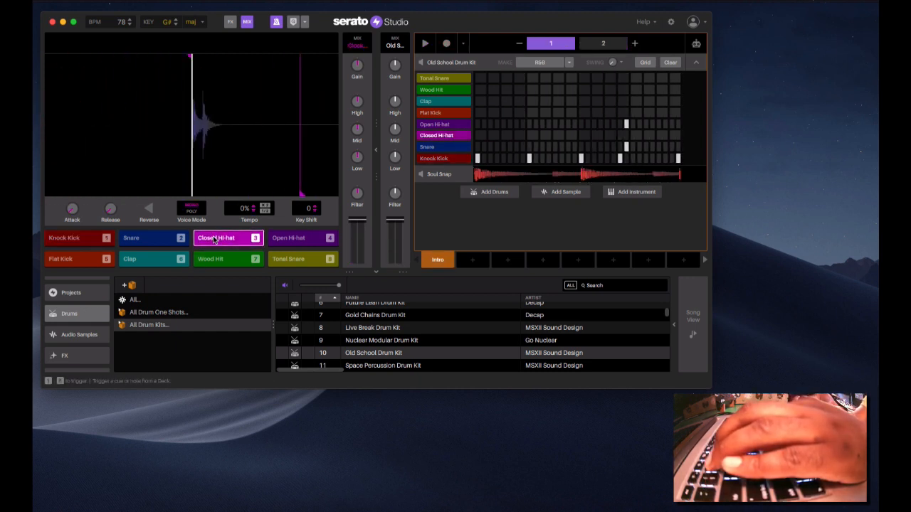
left_click(166, 312)
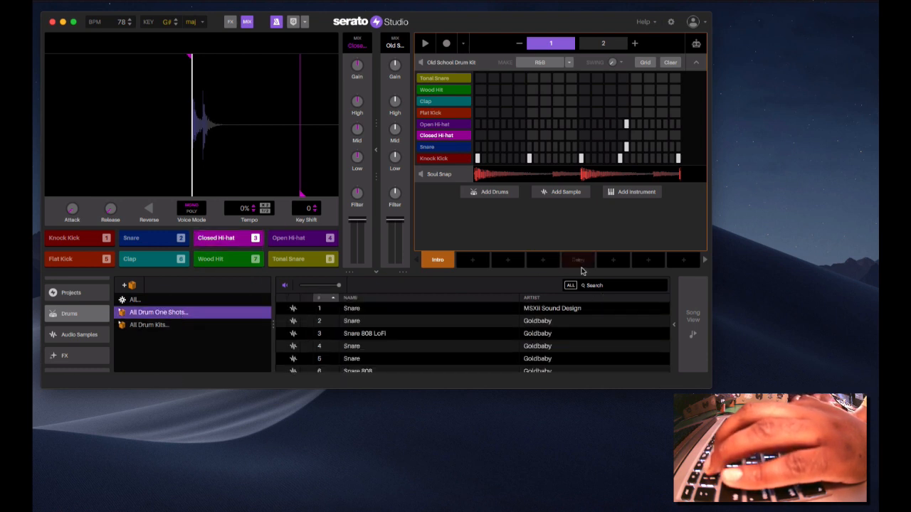
left_click(594, 286)
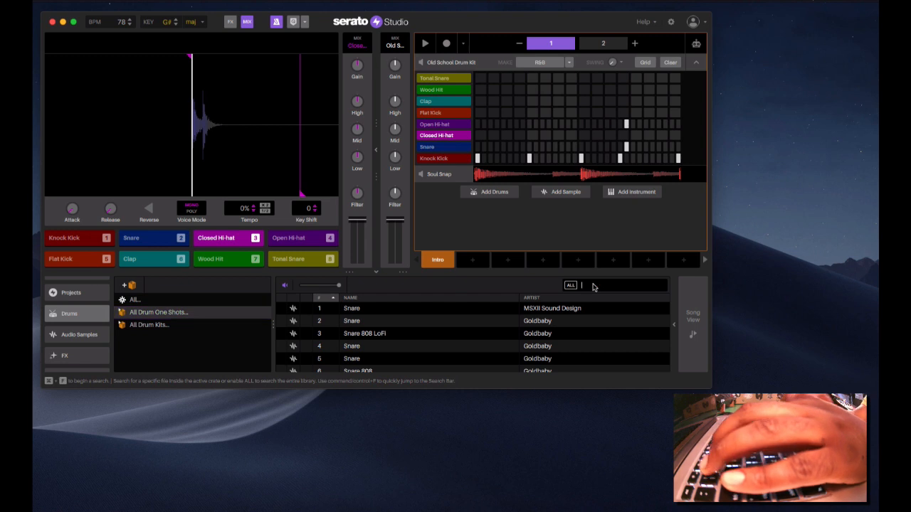
type("hat")
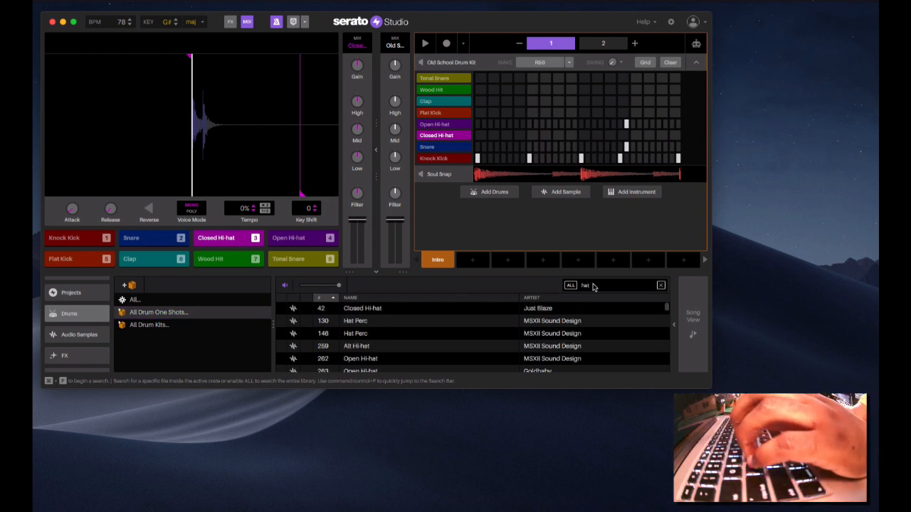
type("s")
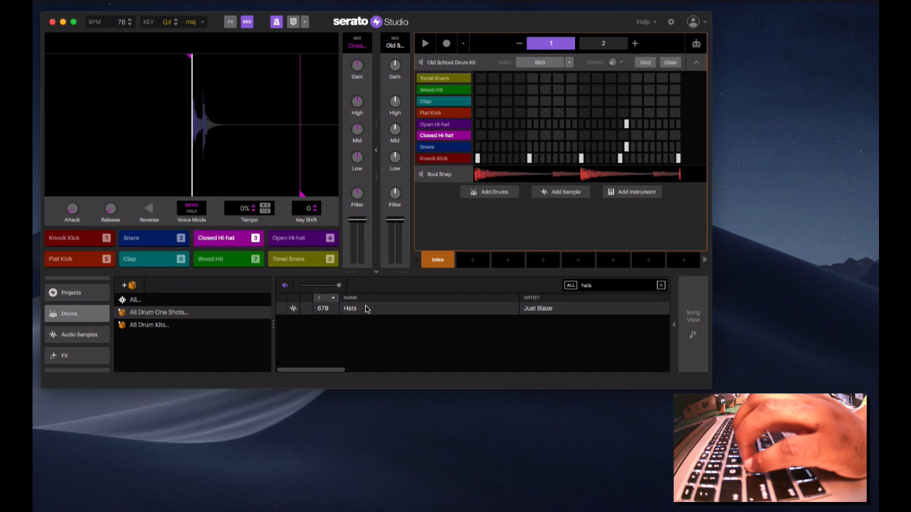
left_click_drag(365, 308, 231, 238)
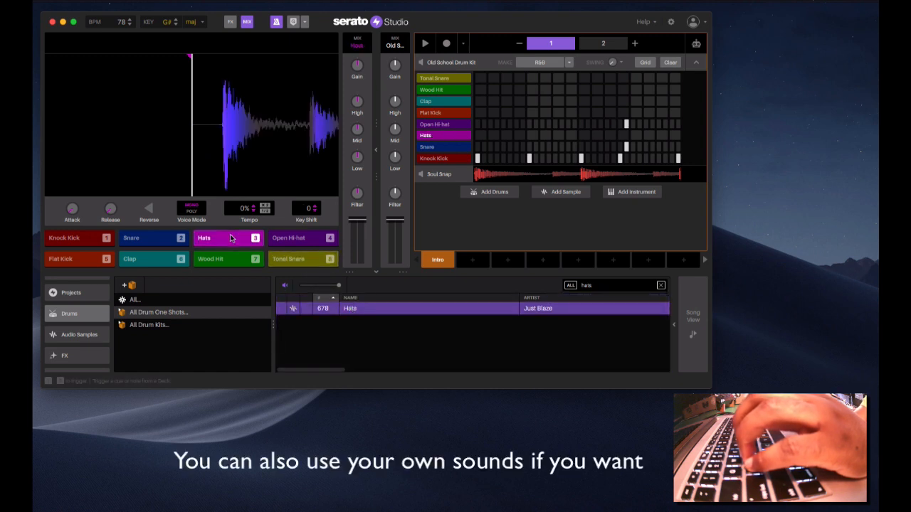
Lower the Hats pad's gain to -3.04 dB, auditioning it alone and against the recorded beat.
key("3")
key("3")
key("3")
key("3")
key("3")
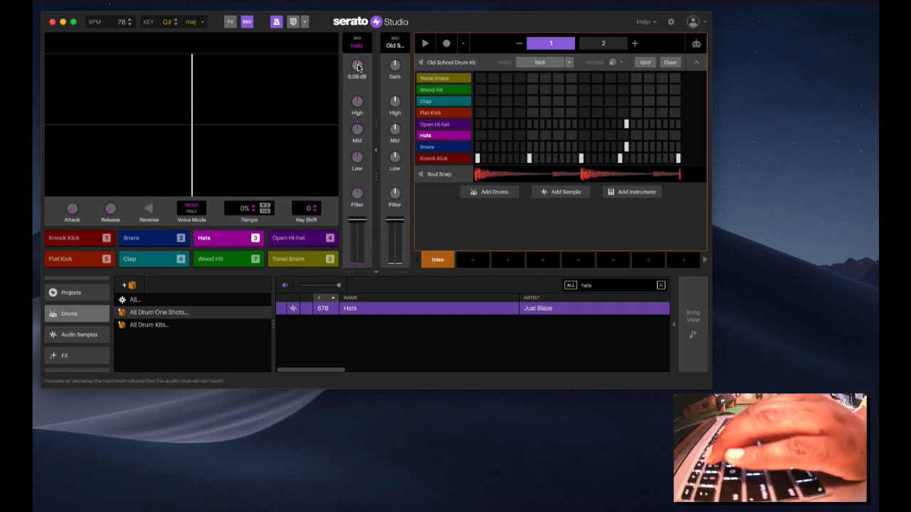
left_click_drag(357, 65, 358, 74)
key("3")
key("3")
key("3")
key("3")
key("3")
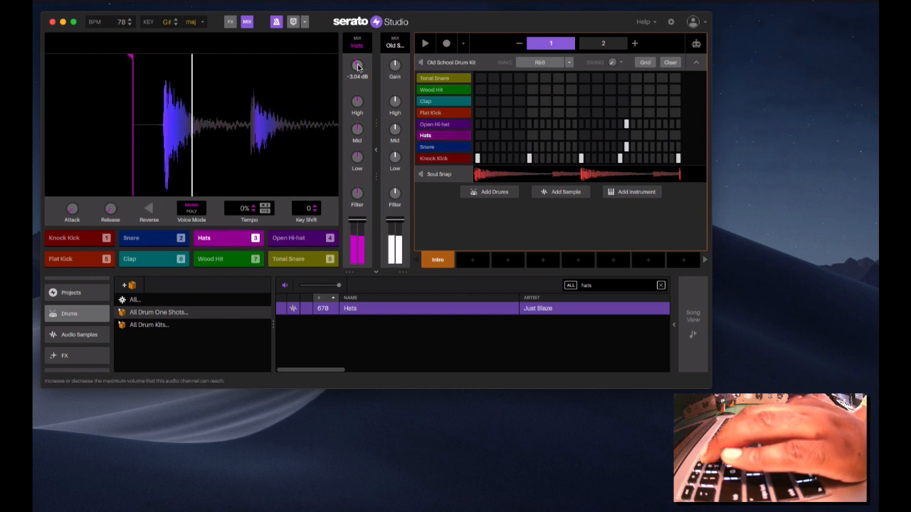
key("space")
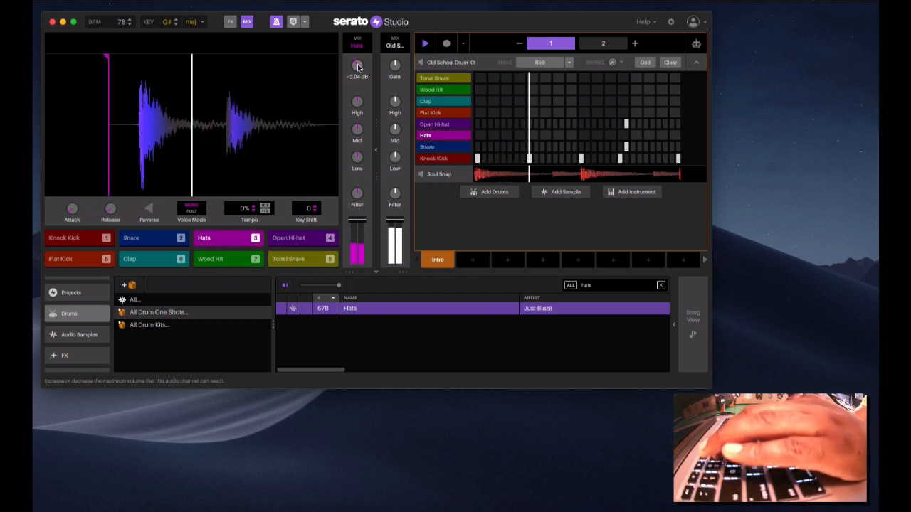
key("space")
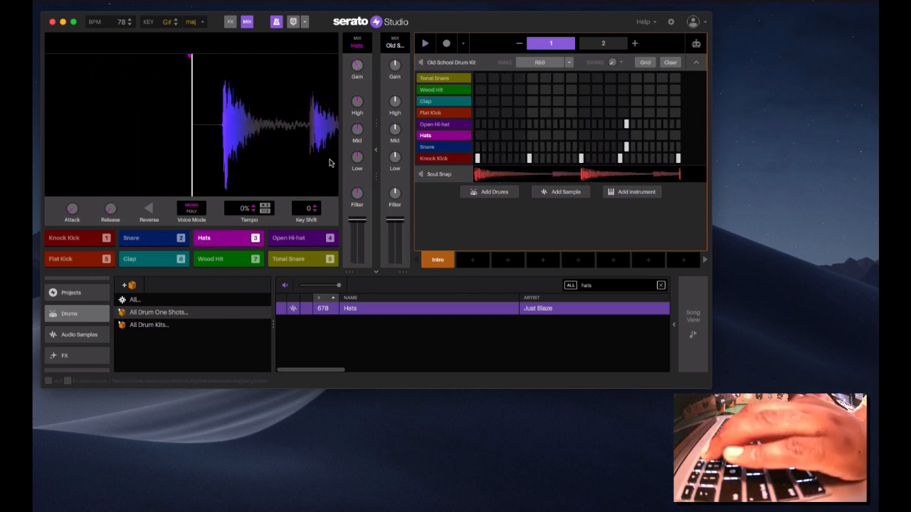
Set the Hats pad's tempo to -4% and its key shift to -1, checking it against the beat.
key("3")
left_click(254, 211)
left_click(254, 211)
left_click(254, 212)
left_click(254, 211)
key("3")
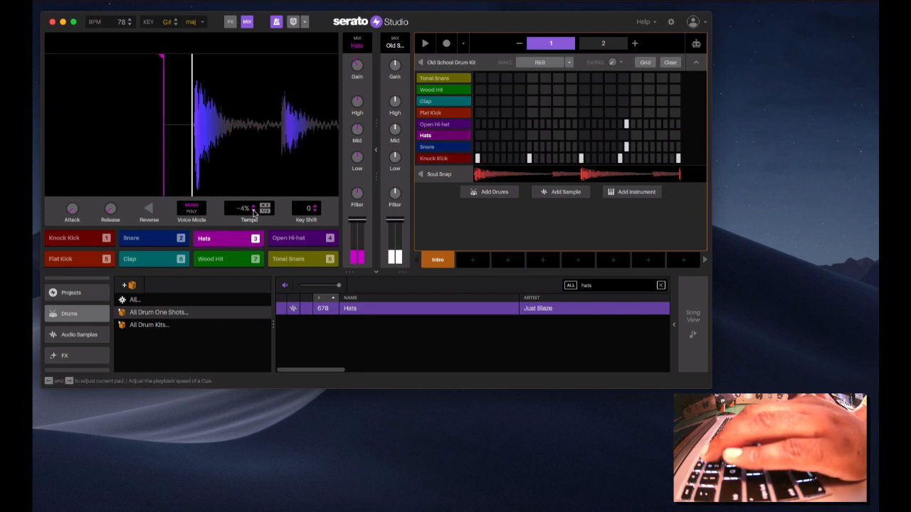
key("space")
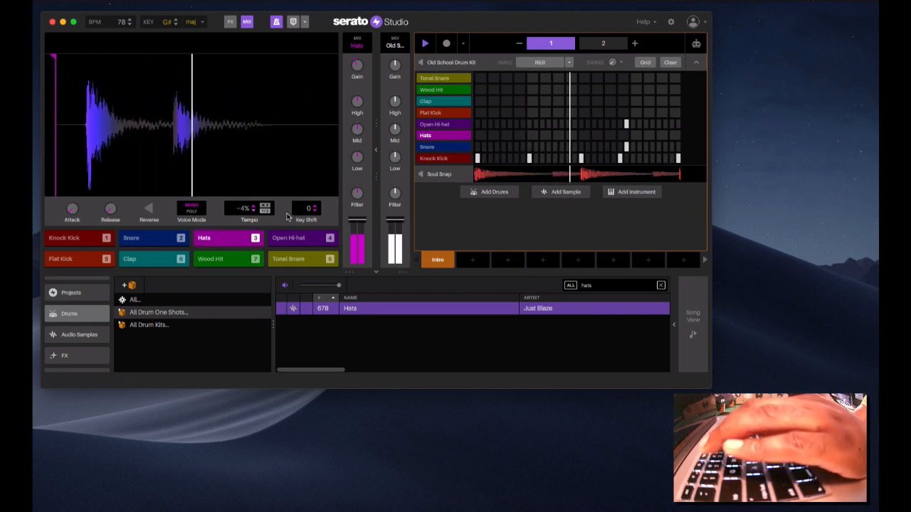
left_click(315, 210)
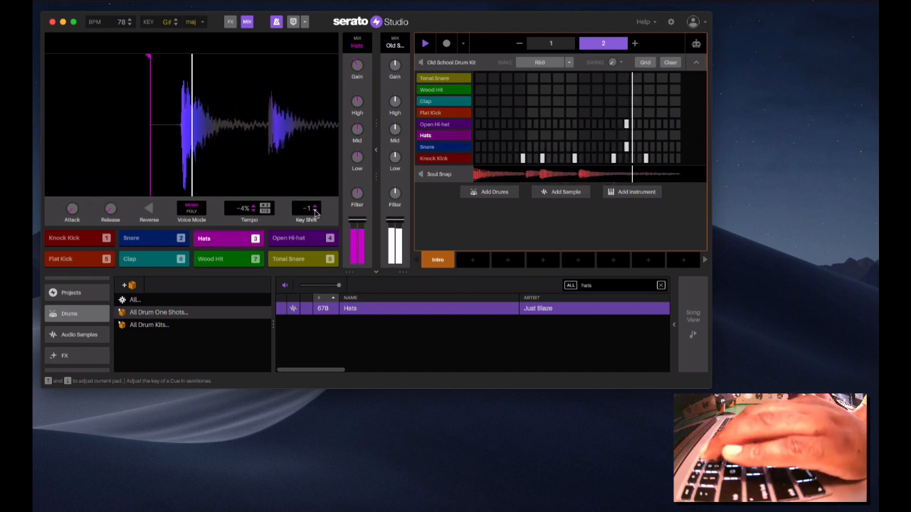
Record evenly spaced Hats hits across page 1 of the drum pattern, one on every second step.
key("3")
key("3")
key("3")
key("3")
key("3")
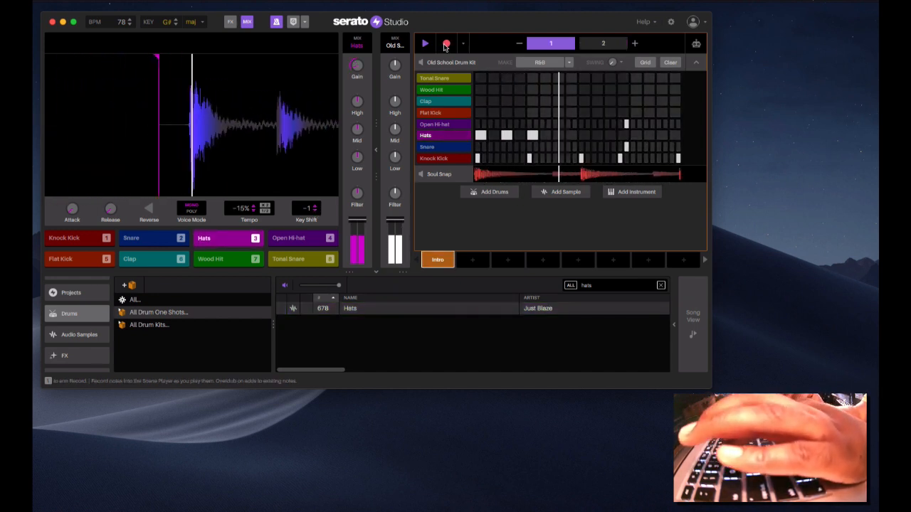
key("3")
key("3")
key("3")
key("3")
key("3")
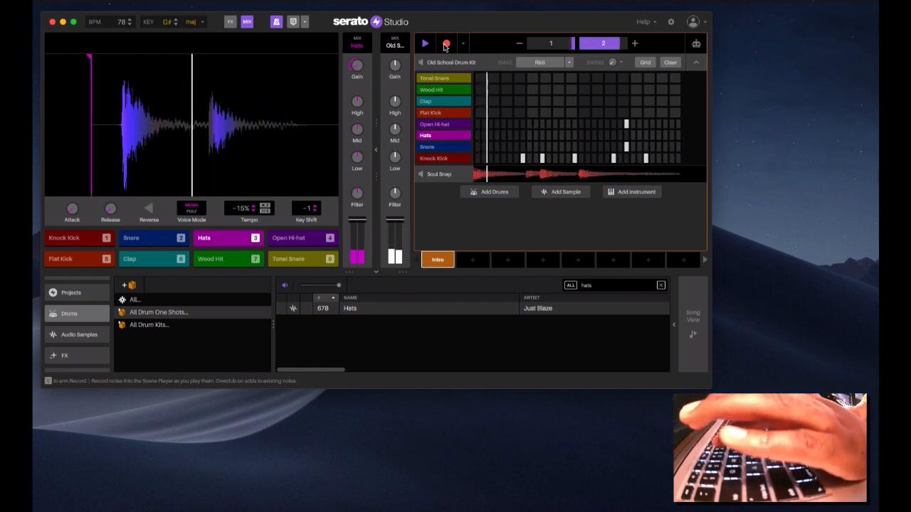
Continue recording the regularly spaced Hats hits across page 2 of the drum pattern.
key("3")
key("3")
key("3")
key("3")
key("3")
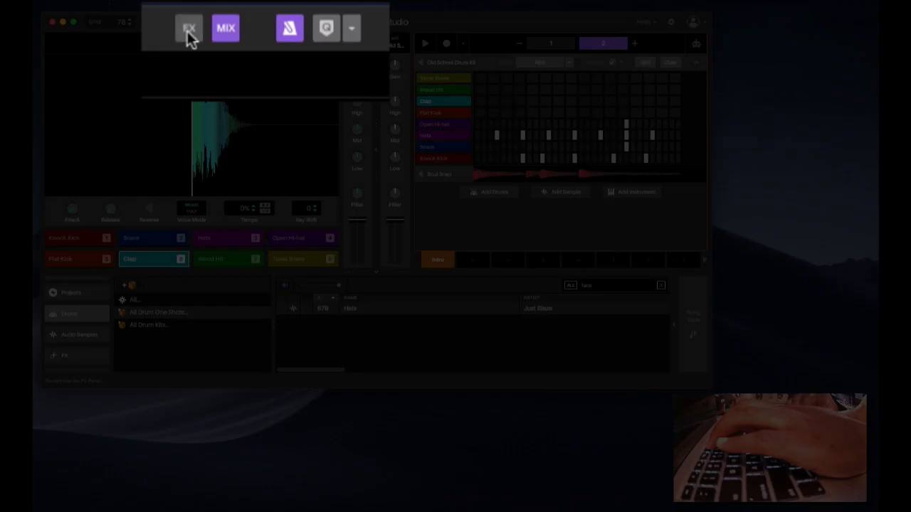
Show the effects section and load the LPF effect into the Clap pad's first effect slot.
left_click(230, 21)
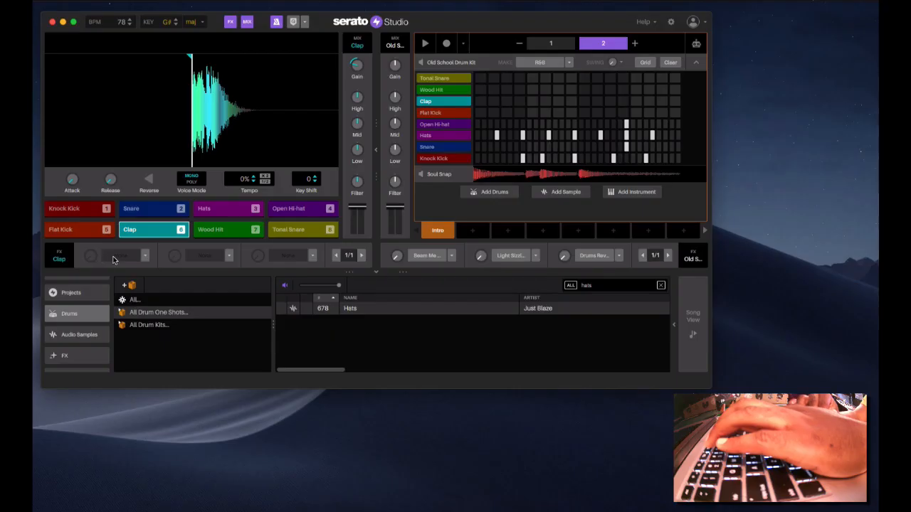
left_click(146, 255)
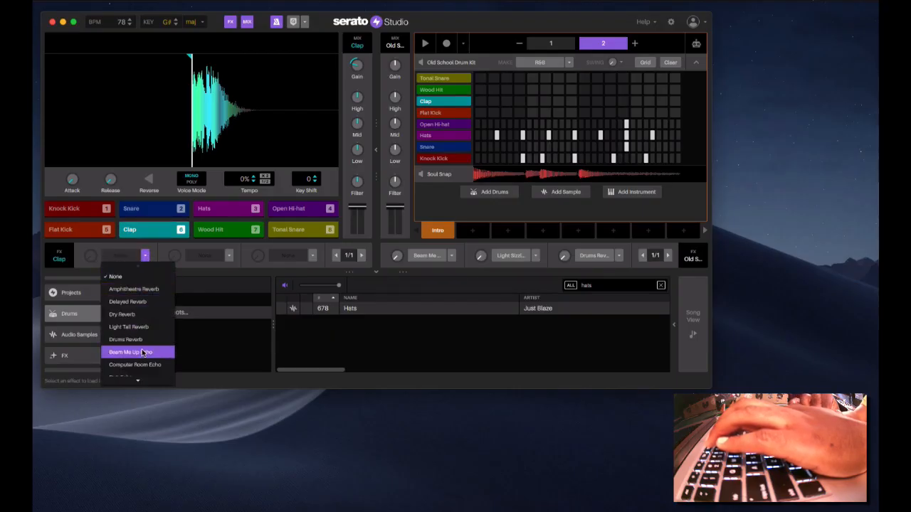
scroll(142, 353, "down", 7)
scroll(142, 353, "down", 10)
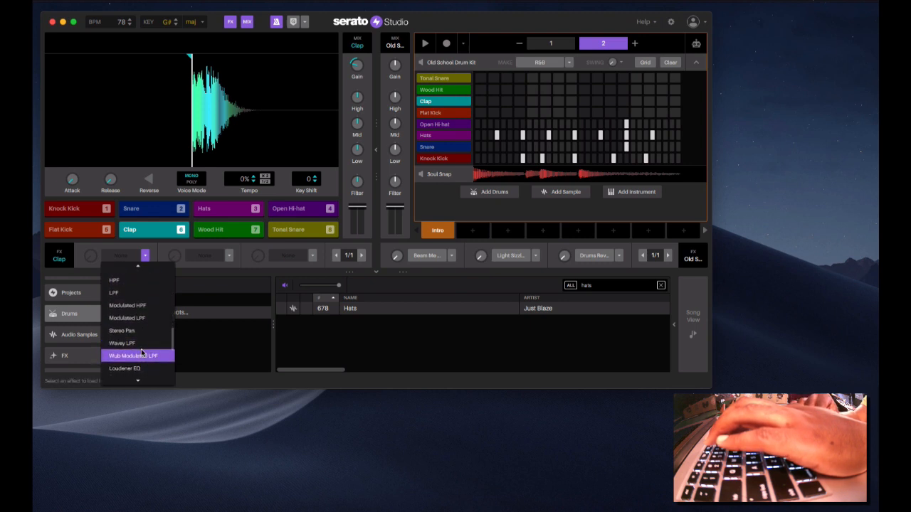
scroll(129, 313, "up", 3)
left_click(130, 320)
Raise the LPF level on the Clap pad partway, auditioning the clap before and after the change.
key("6")
key("6")
key("6")
key("6")
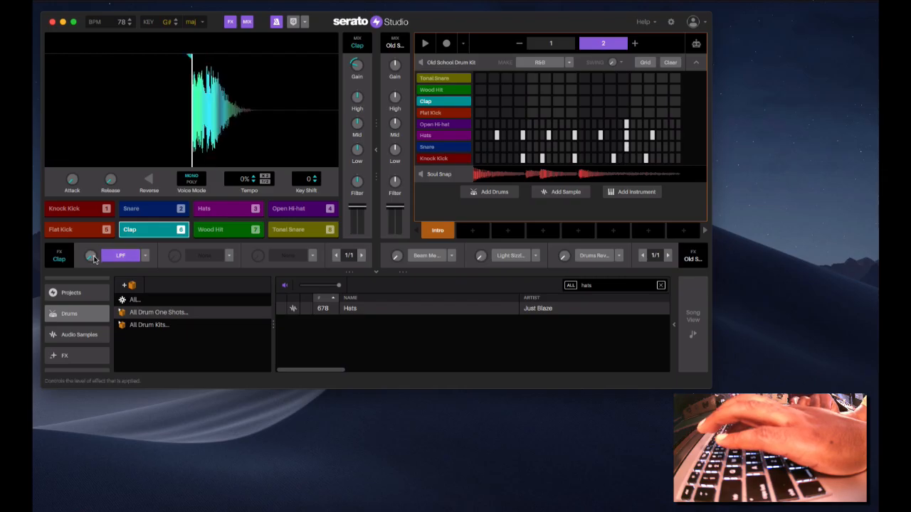
left_click_drag(91, 255, 91, 228)
key("6")
key("6")
key("6")
key("6")
key("6")
key("6")
key("6")
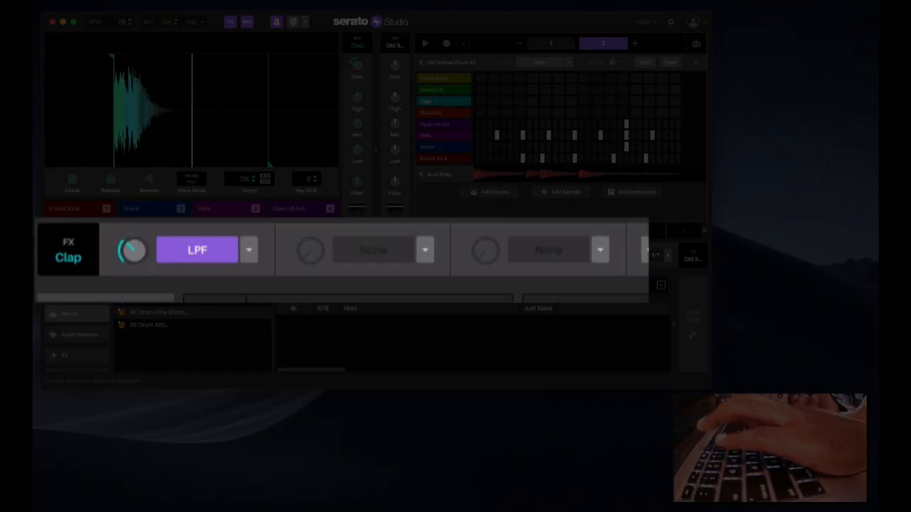
Fine-tune the LPF level on the Clap pad while repeatedly auditioning the clap over the playing beat.
left_click_drag(140, 251, 140, 246)
key("space")
key("6")
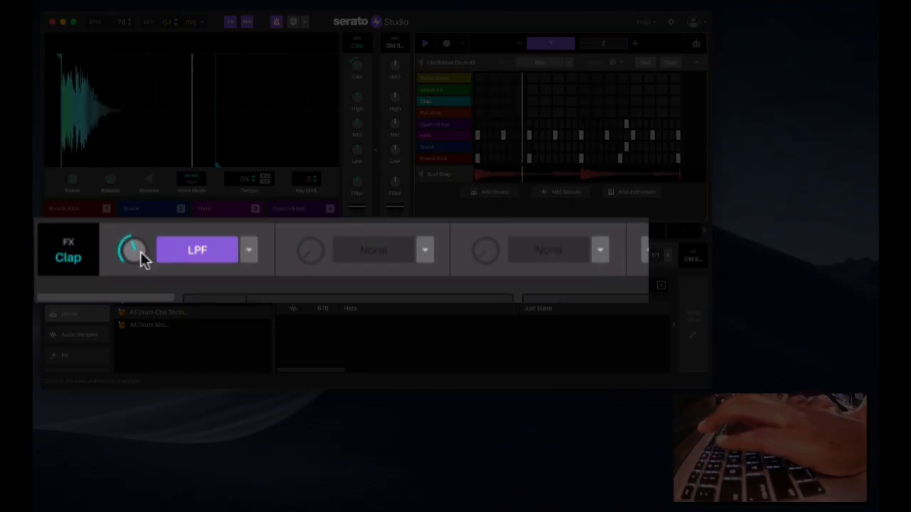
key("6")
key("6")
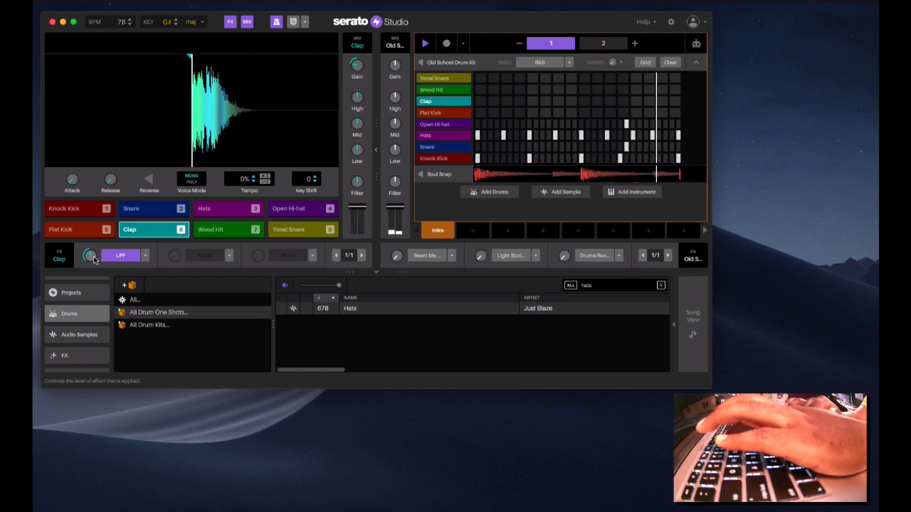
key("6")
key("6")
key("6")
key("6")
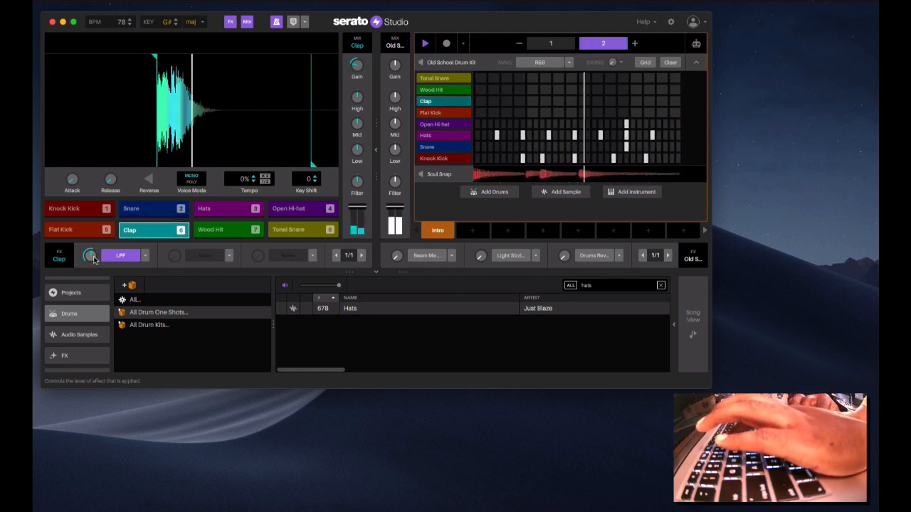
left_click_drag(94, 259, 94, 266)
Try recording Wood Hit notes into page 1 of the drum pattern during playback.
key("7")
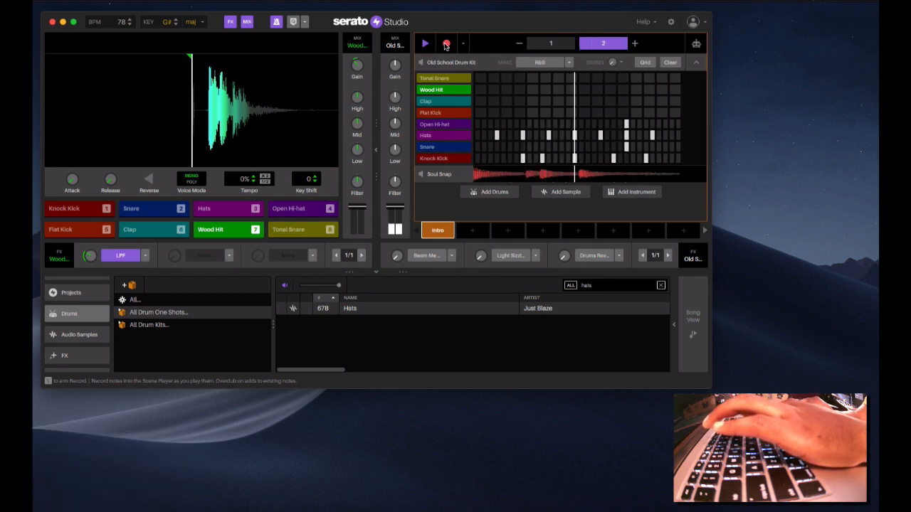
key("7")
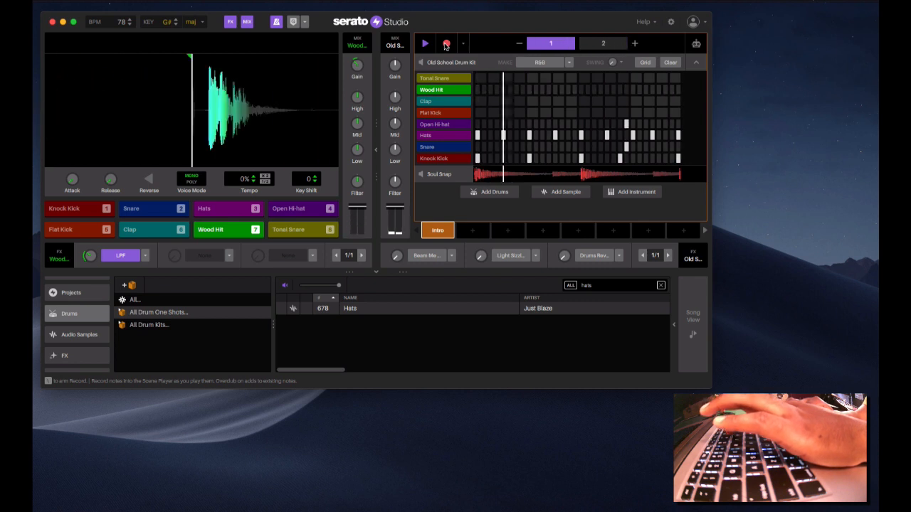
key("7")
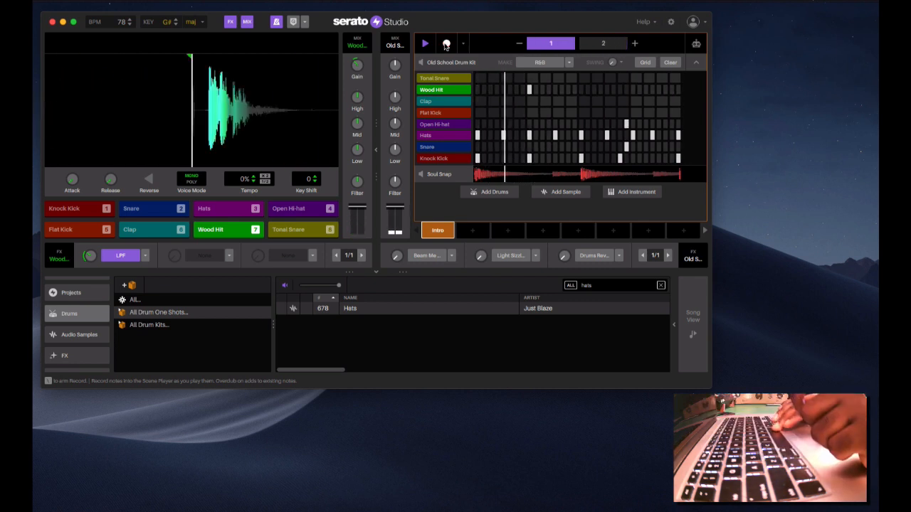
key("space")
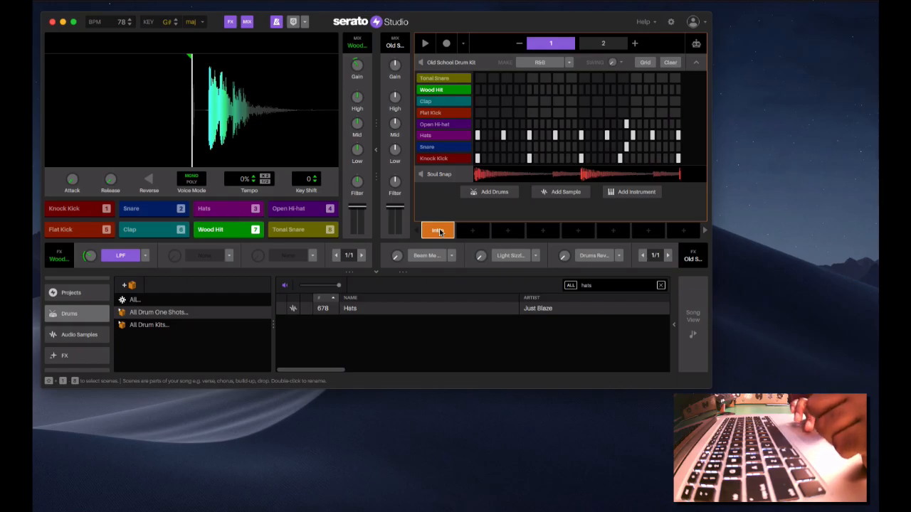
Copy the Intro scene into a second scene and clear the Old School Drum Kit pattern from Intro, playing it before and after.
mouse_move(474, 232)
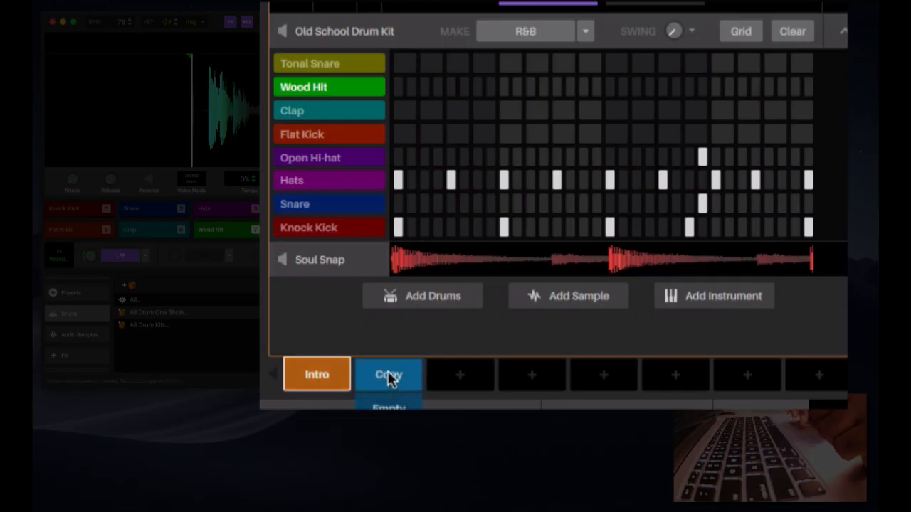
left_click(388, 376)
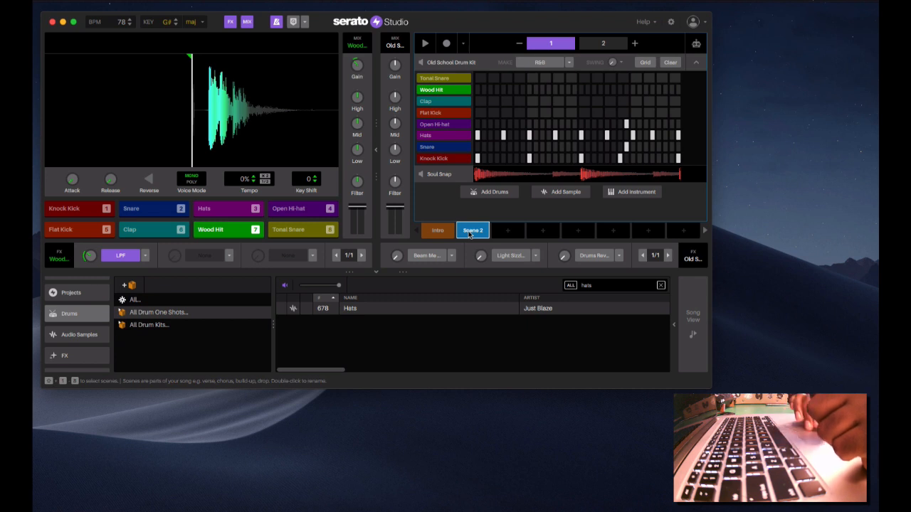
left_click(437, 232)
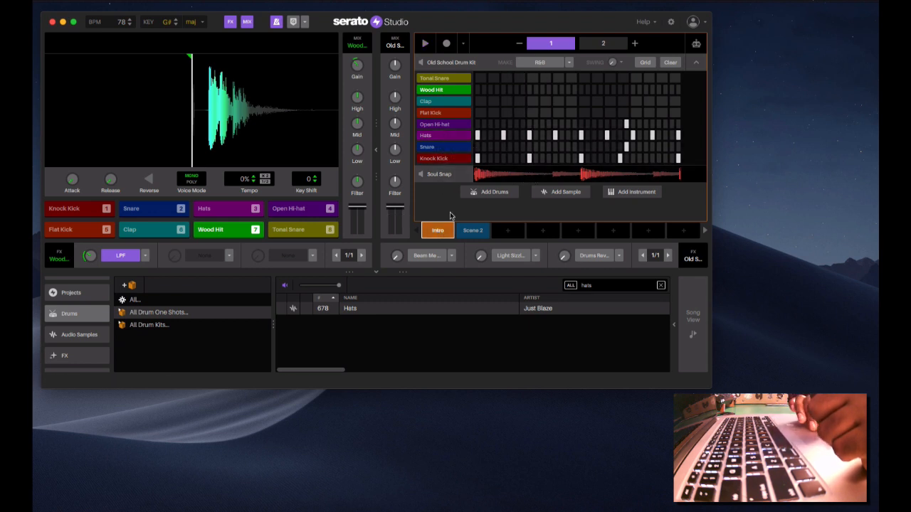
key("space")
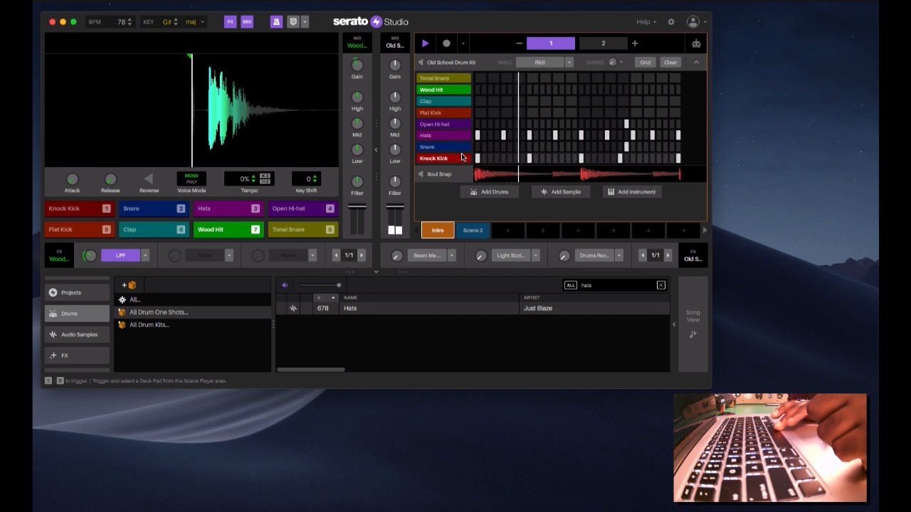
key("space")
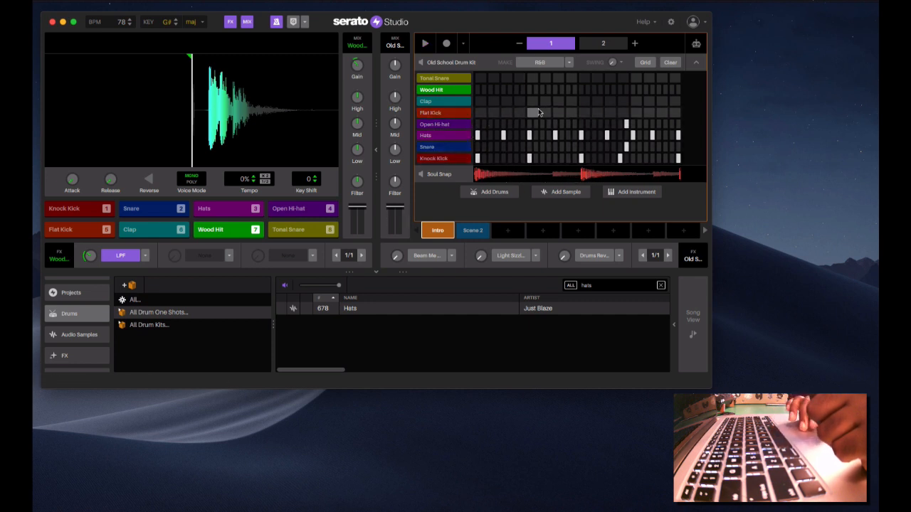
left_click(670, 62)
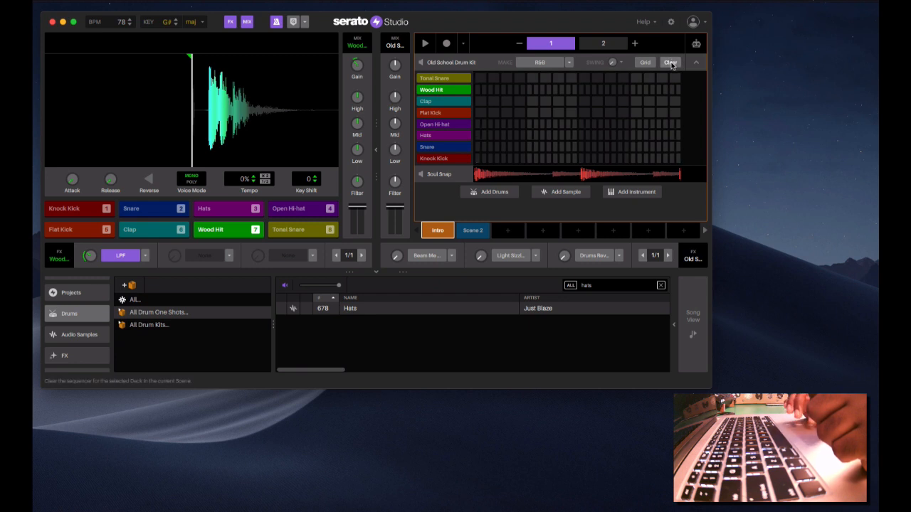
key("space")
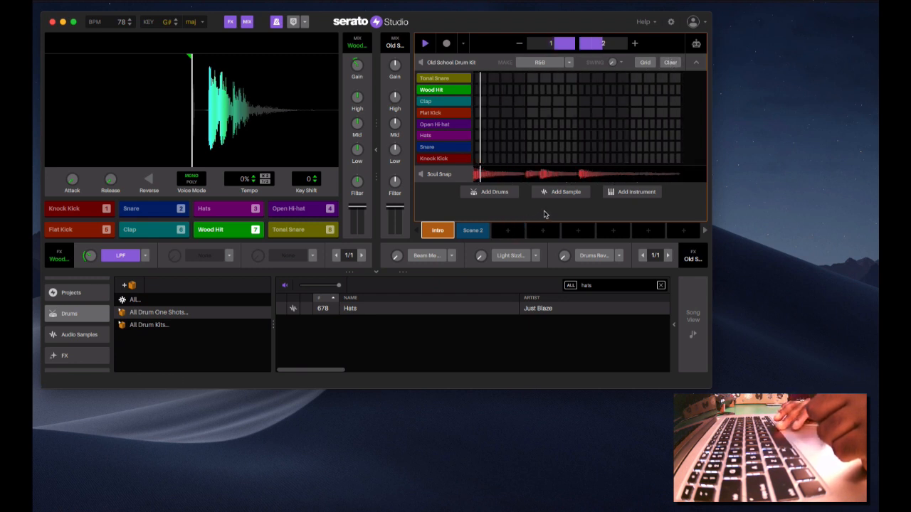
Rename the second scene v1 and copy it into a third scene.
left_click(471, 231)
key("space")
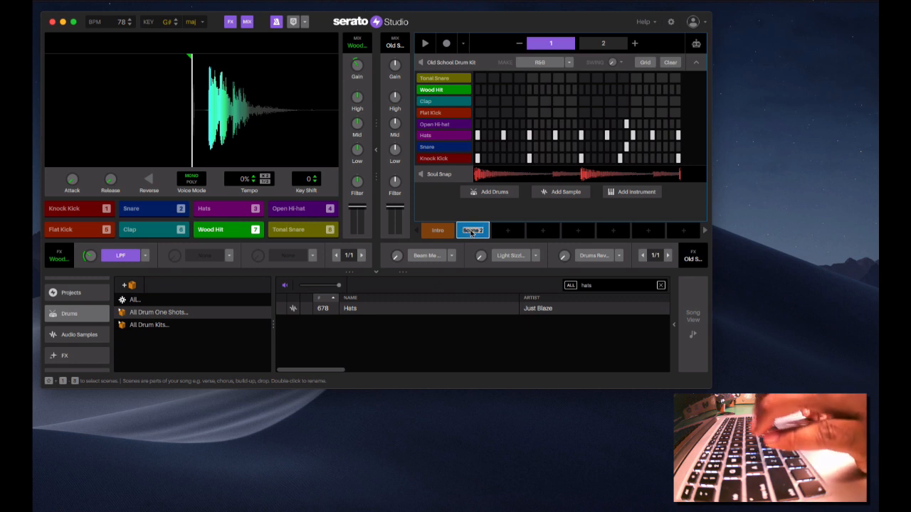
type("v")
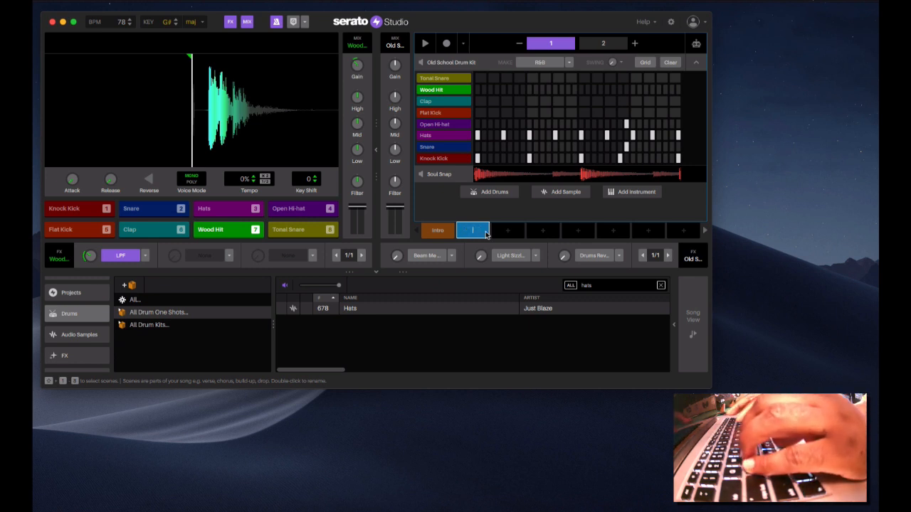
type("1")
key("Return")
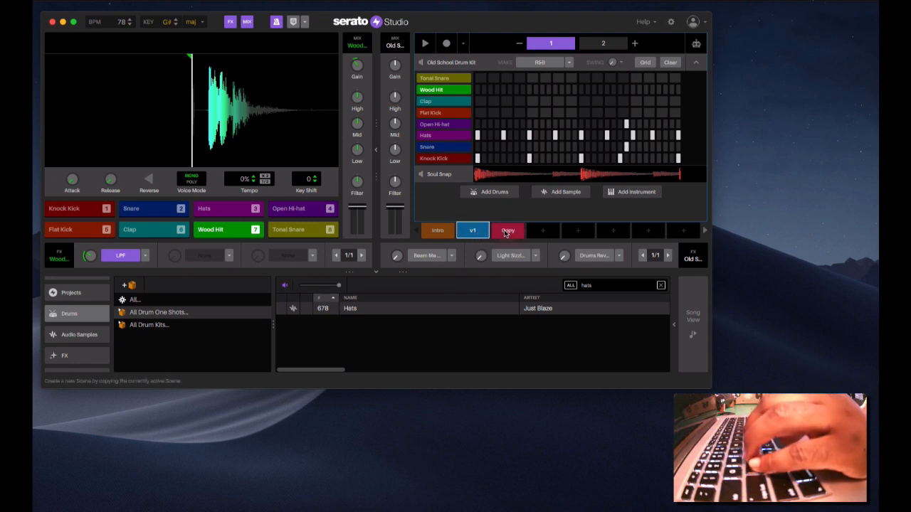
left_click(502, 232)
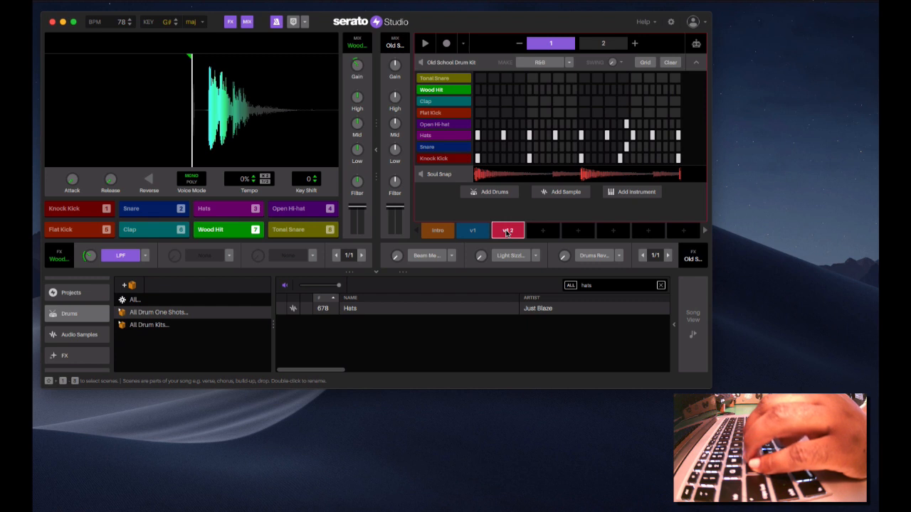
key("space")
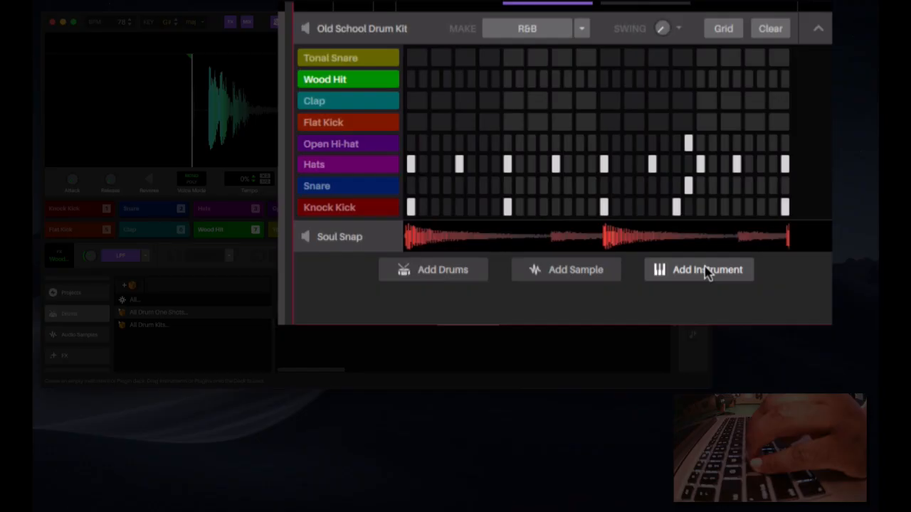
Add an empty instrument deck to the third scene and browse the instrument categories.
left_click(705, 272)
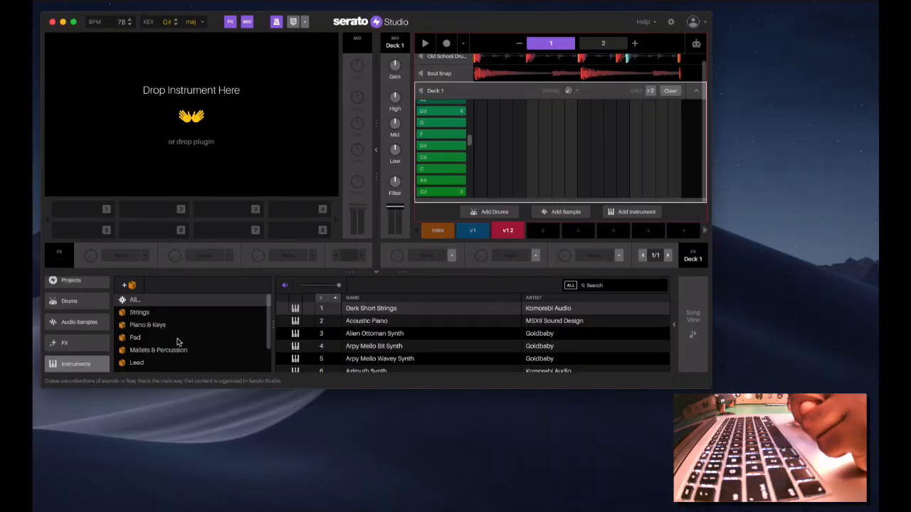
scroll(175, 341, "down", 1)
scroll(84, 348, "down", 1)
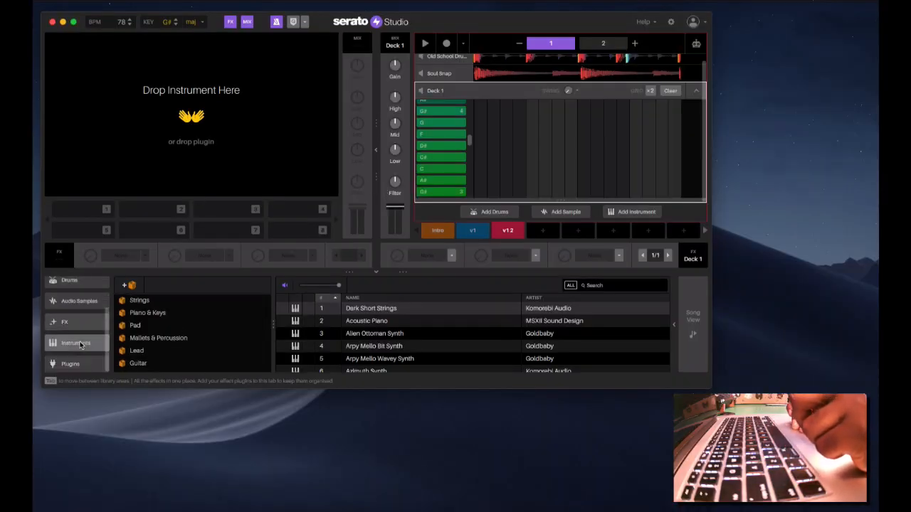
scroll(163, 330, "up", 1)
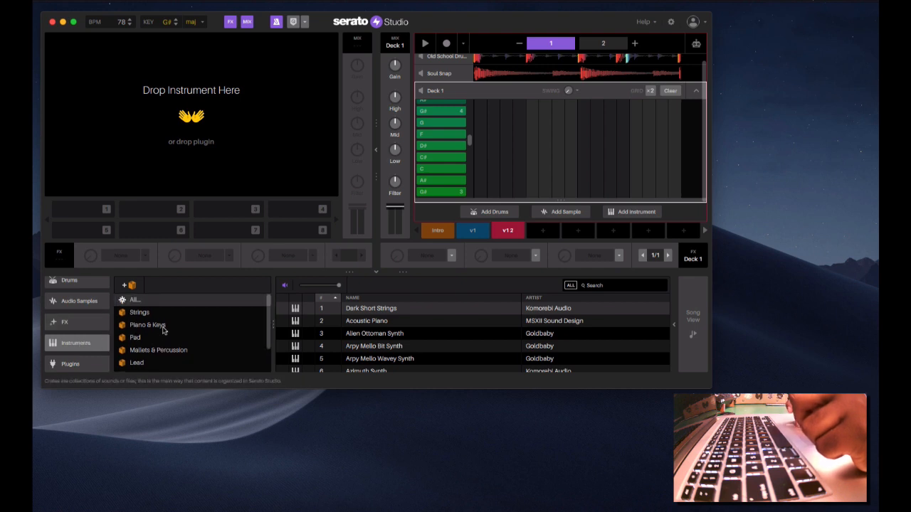
scroll(163, 331, "down", 2)
scroll(163, 330, "up", 1)
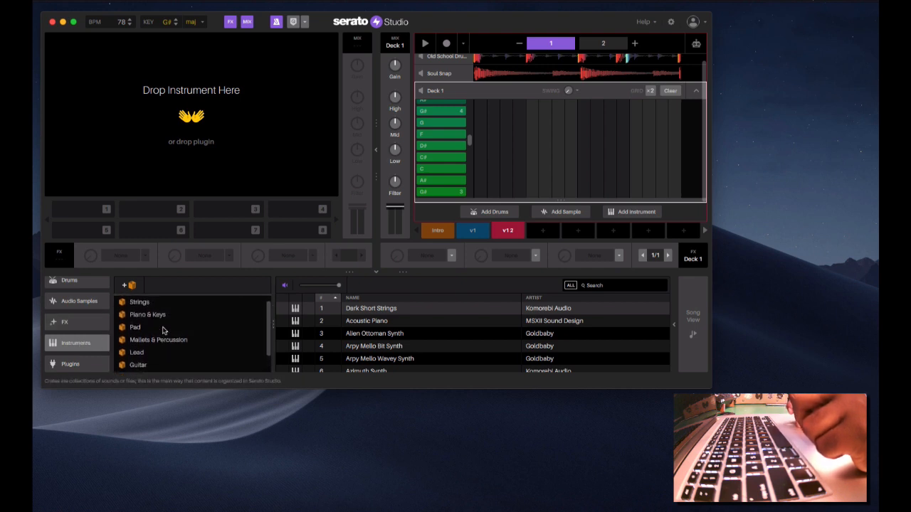
Find the Bass Master plugin by Loopmasters in the plugin library and load it into the new instrument deck.
left_click(80, 364)
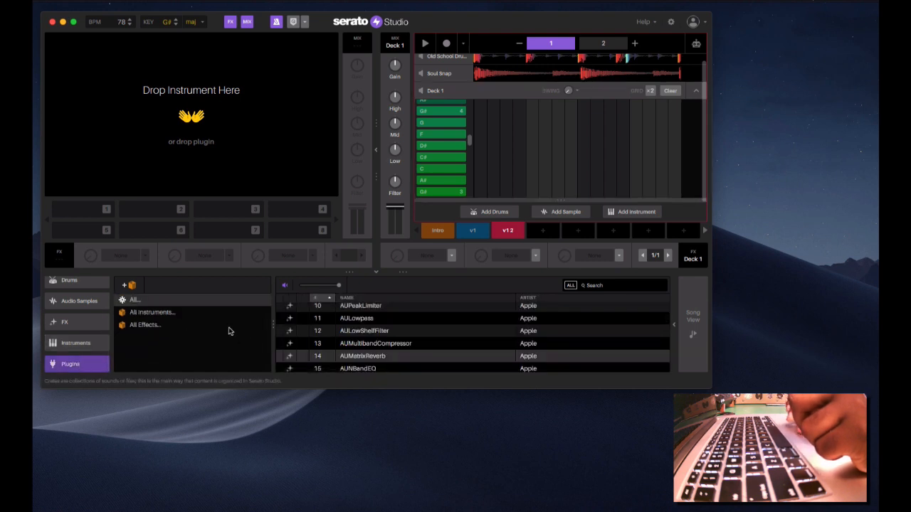
scroll(340, 356, "down", 10)
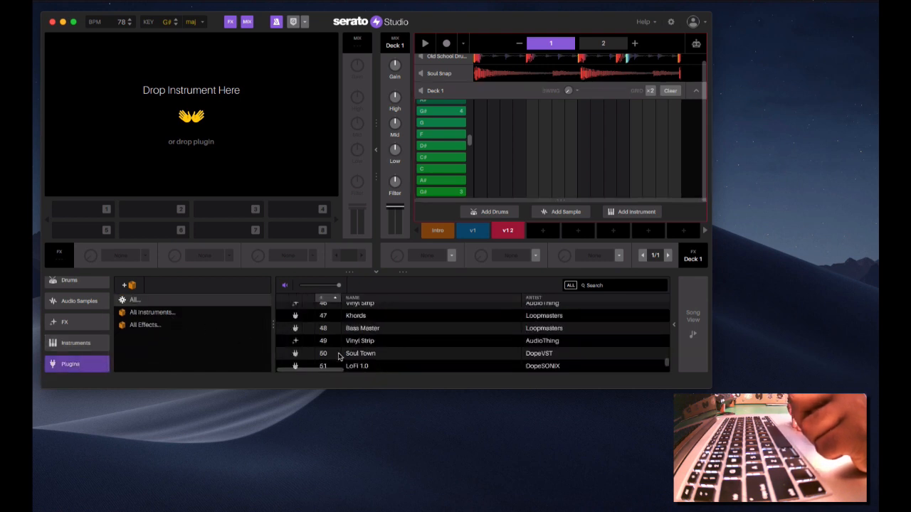
left_click(360, 333)
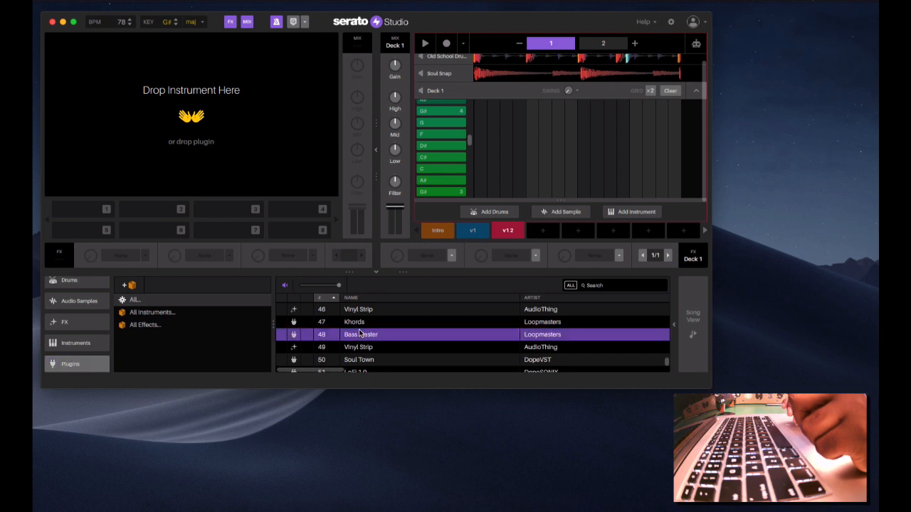
left_click_drag(356, 338, 254, 158)
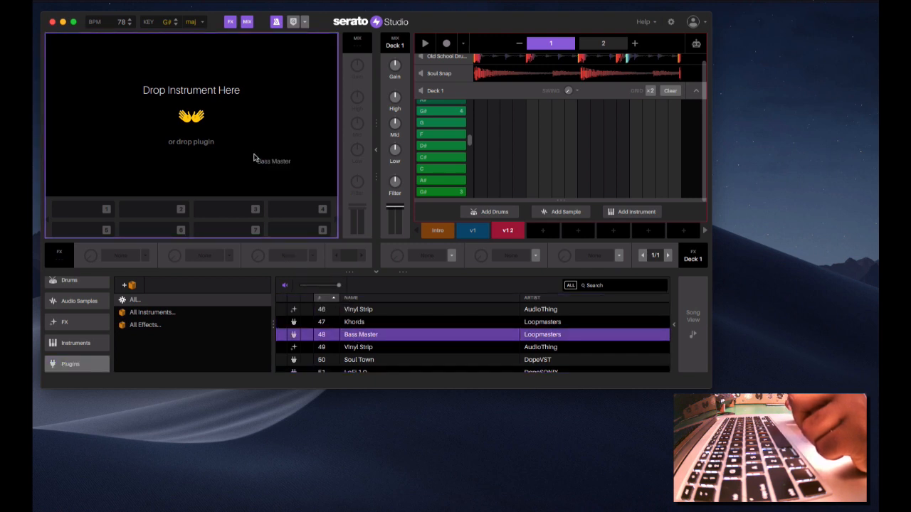
left_click_drag(254, 157, 254, 157)
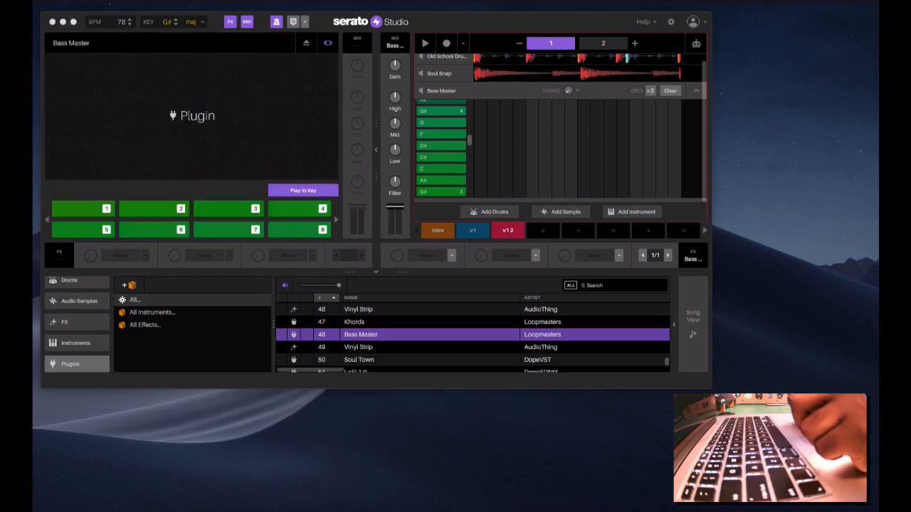
Shift the Bass Master pads to a lower octave and move the plugin window away from the pads.
left_click_drag(33, 75, 511, 81)
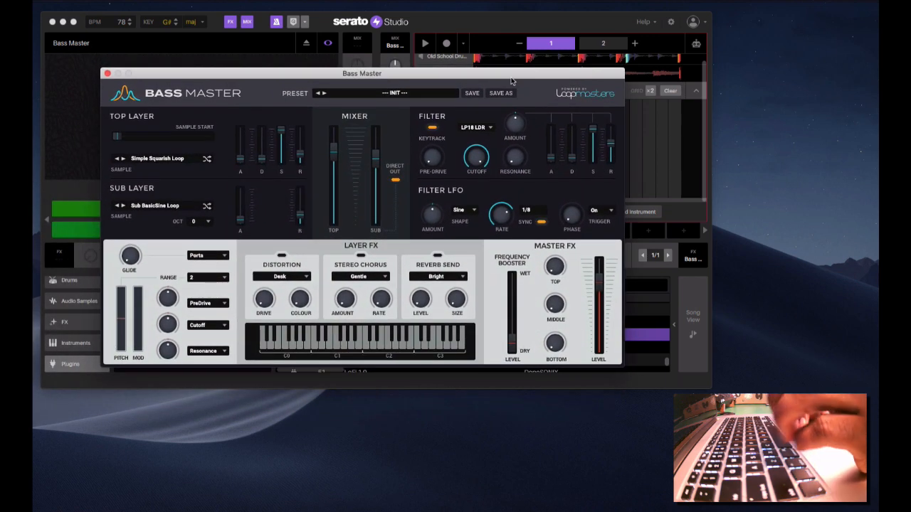
key("z")
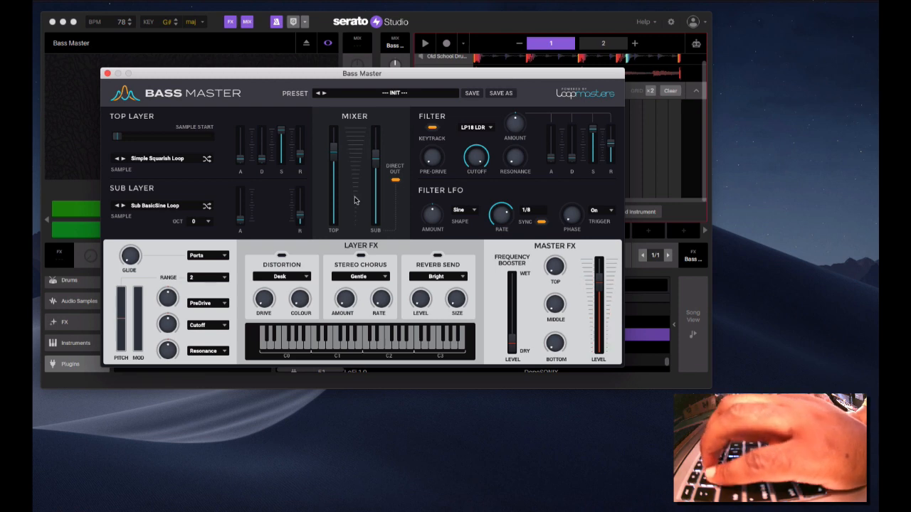
left_click_drag(252, 76, 506, 8)
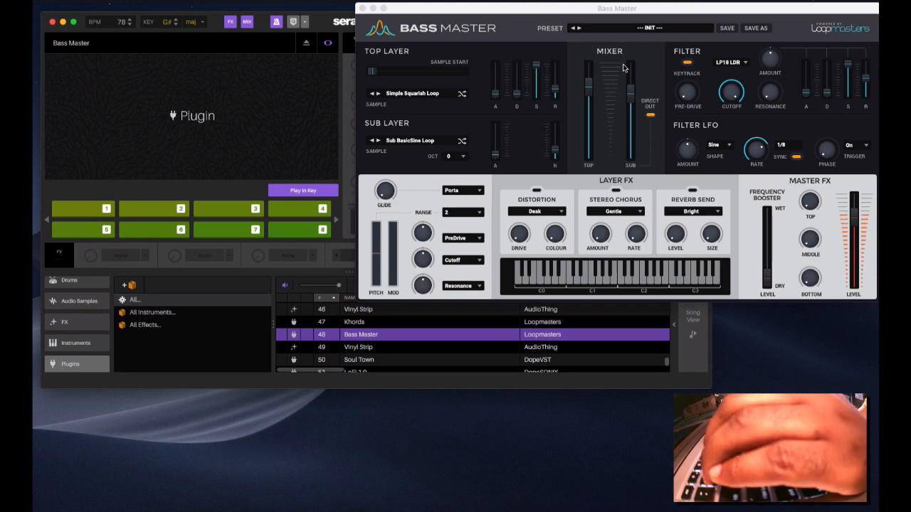
left_click_drag(630, 89, 601, 174)
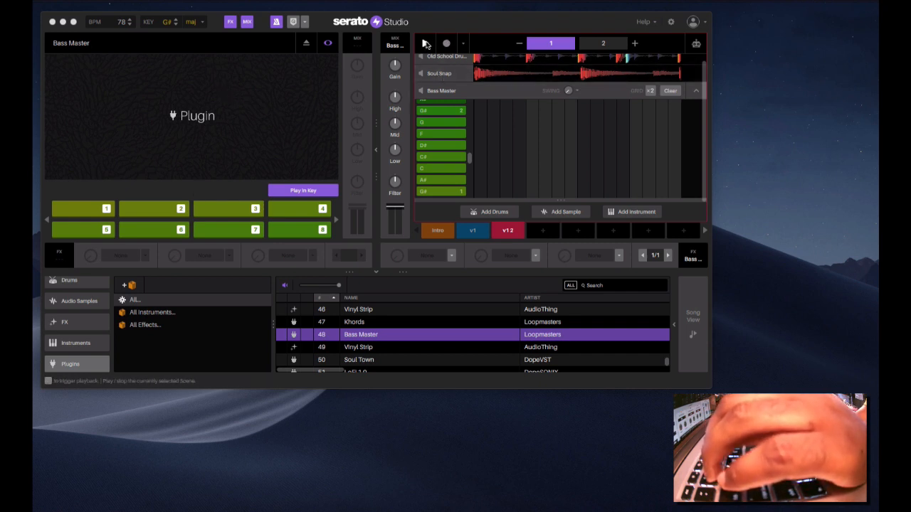
Play the v1 2 scene to try out the bass, and disable Play in Key for the Bass Master pads.
left_click(424, 44)
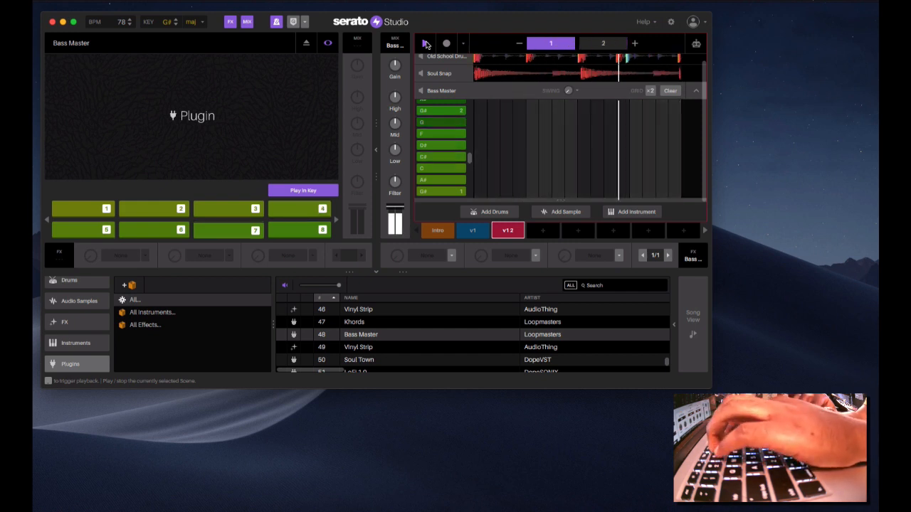
left_click(426, 44)
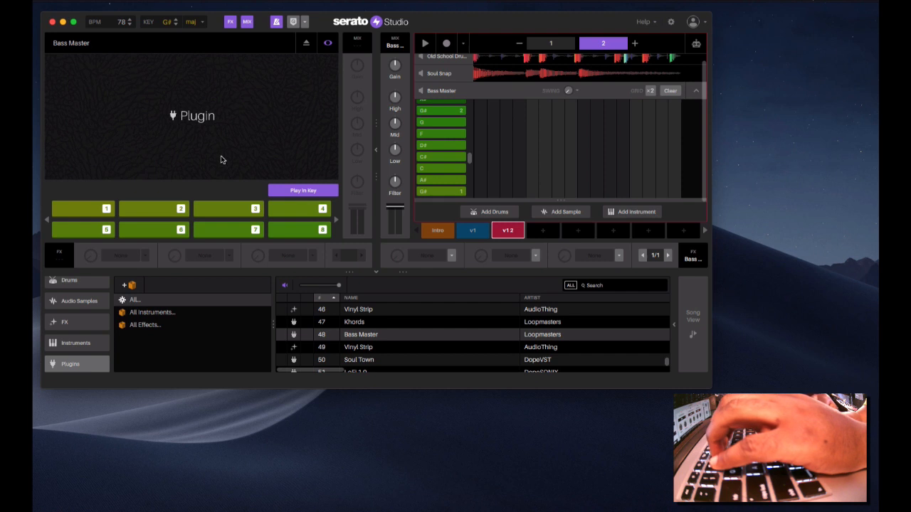
left_click(304, 192)
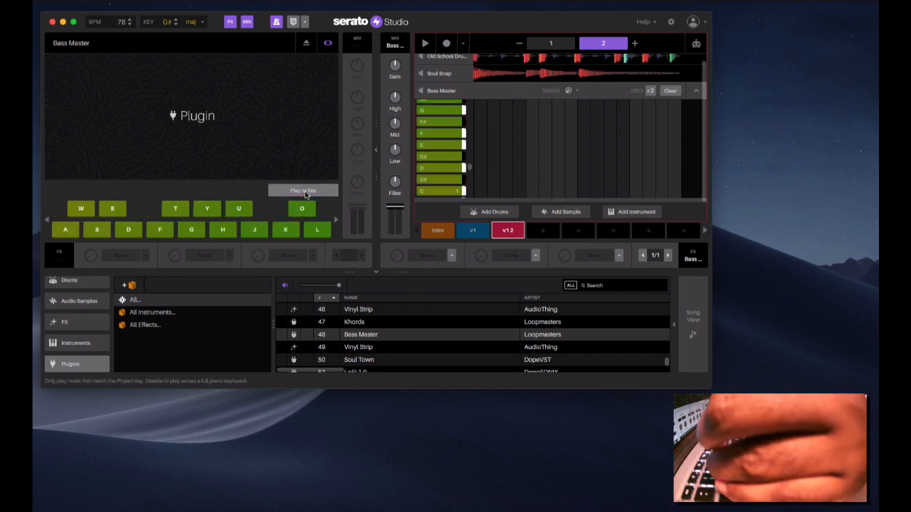
Try out Bass Master notes across the full keyboard with playback stopped to find pitches for the bassline.
key("f")
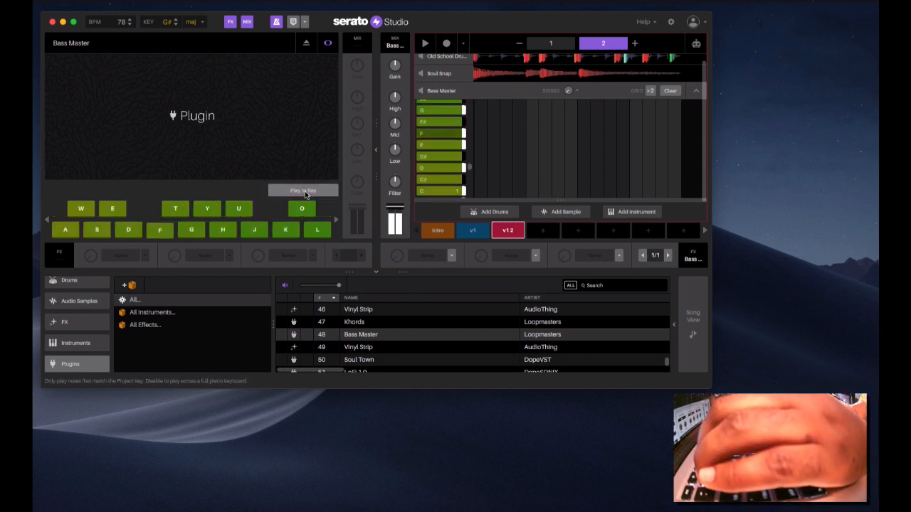
key("t")
key("g")
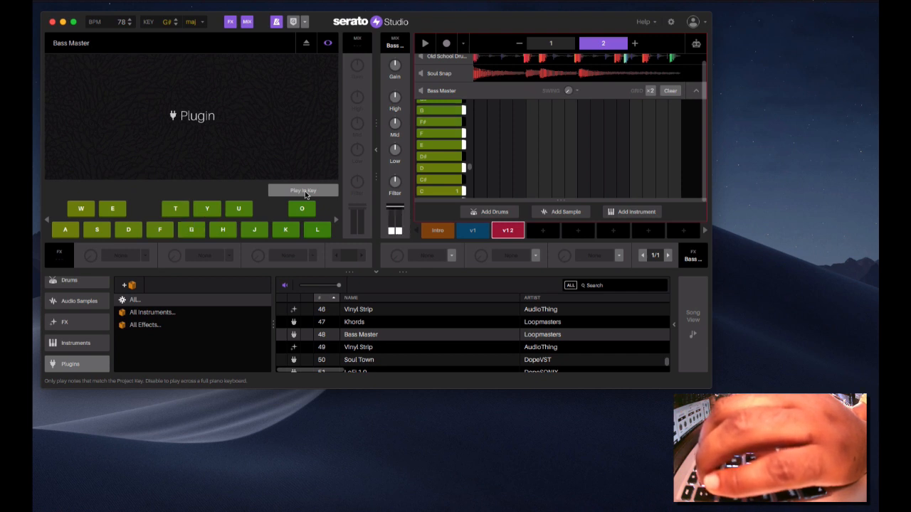
key("w")
key("s")
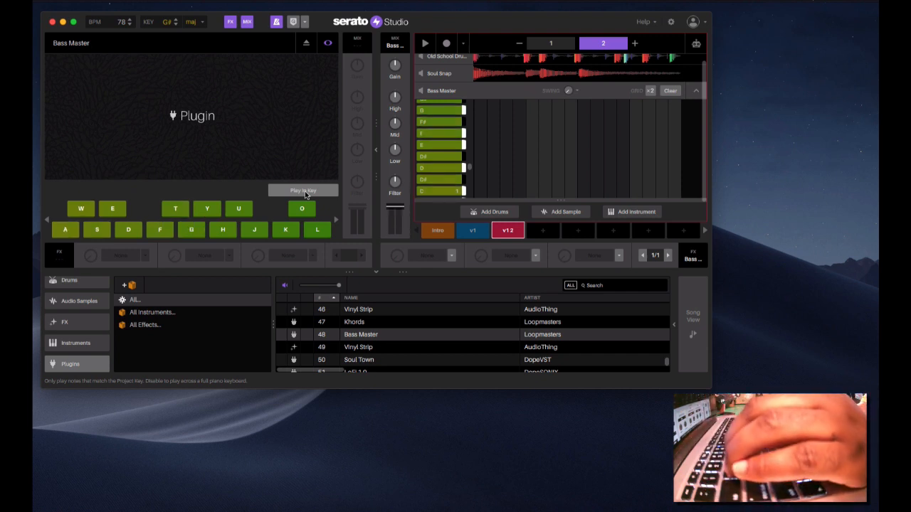
key("a")
key("d")
key("g")
key("j")
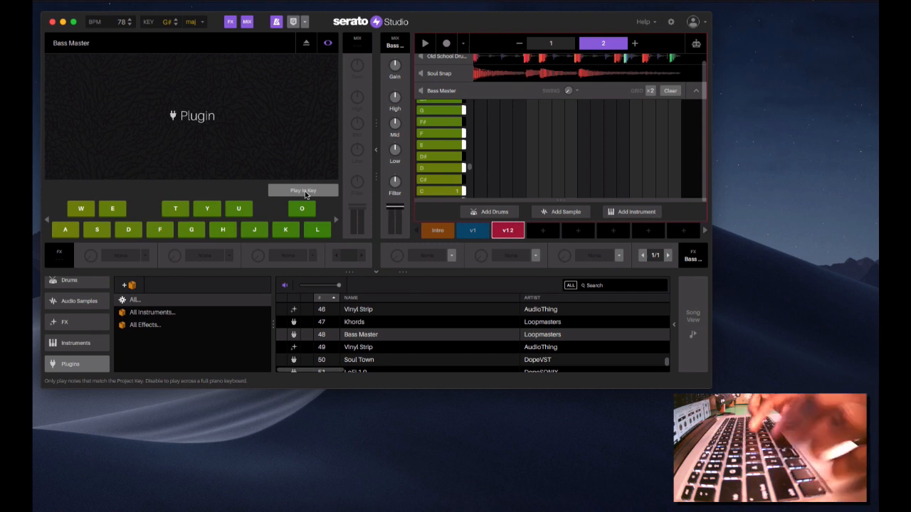
key("k")
key("j")
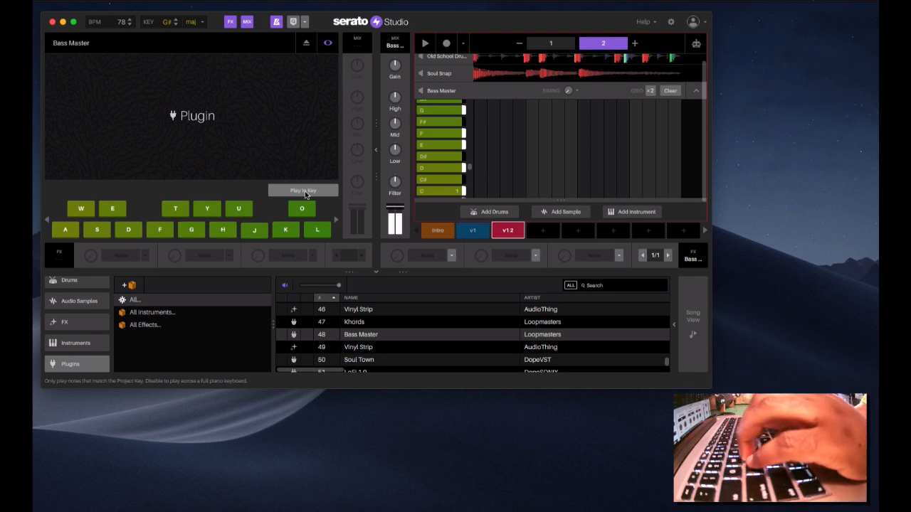
key("h")
key("f")
key("d")
key("a")
key("k")
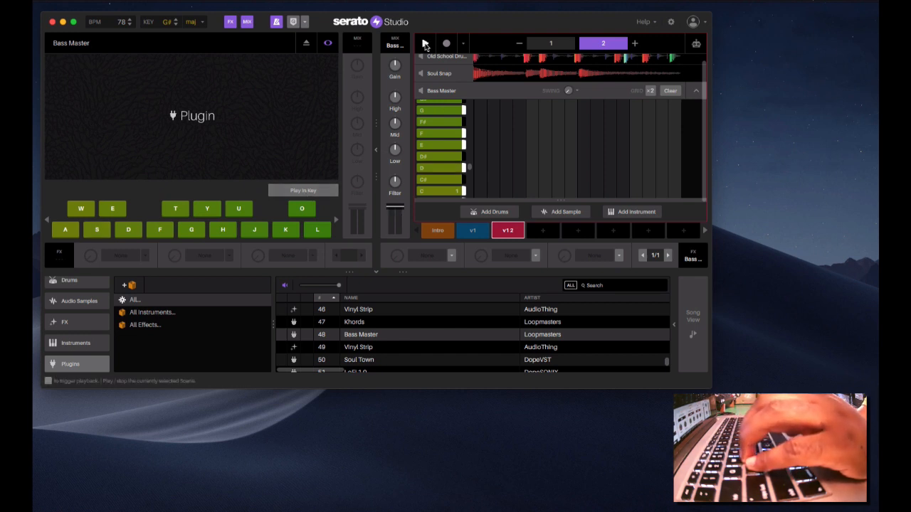
Play the v1 2 scene repeatedly and rehearse Bass Master notes against the sample and drums.
left_click(425, 44)
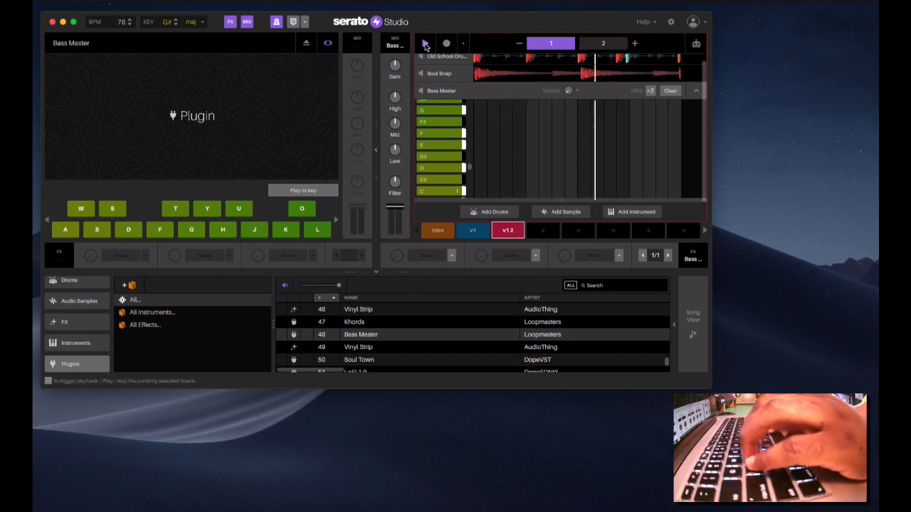
left_click(425, 45)
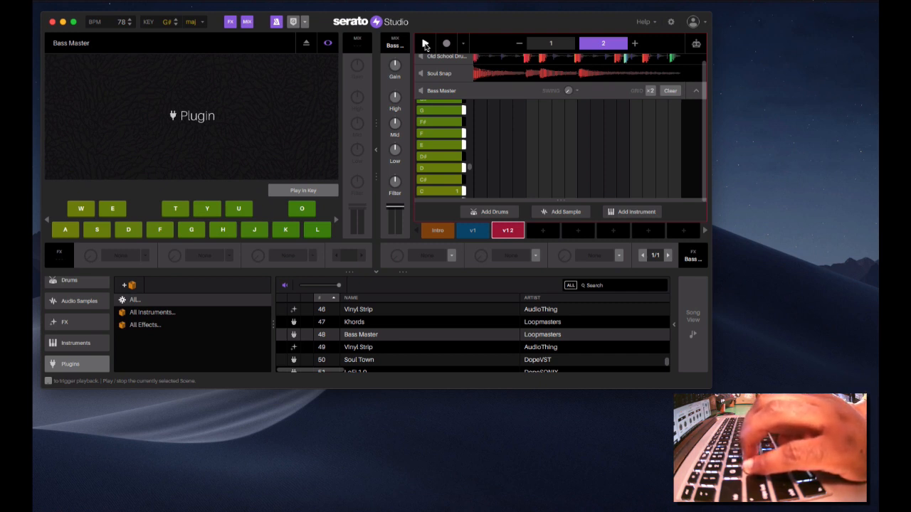
left_click(424, 45)
left_click(425, 44)
key("f")
key("g")
key("j")
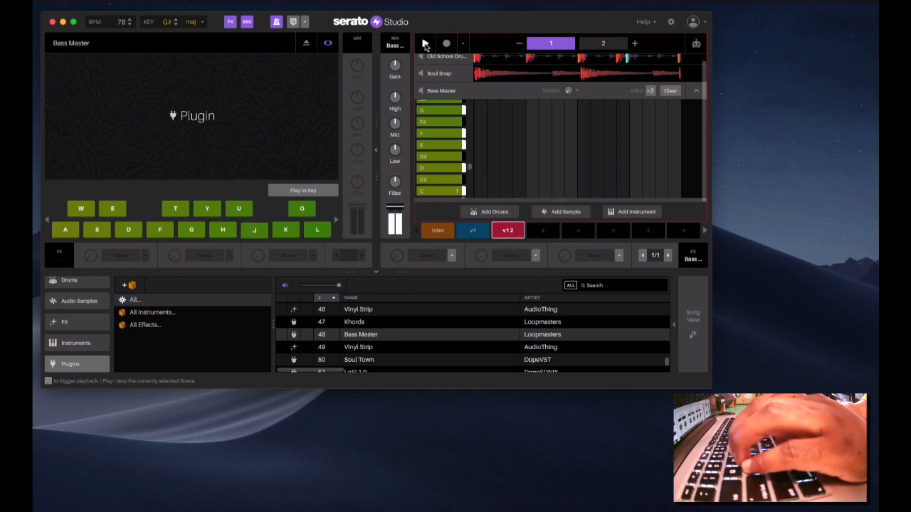
key("h")
left_click(424, 45)
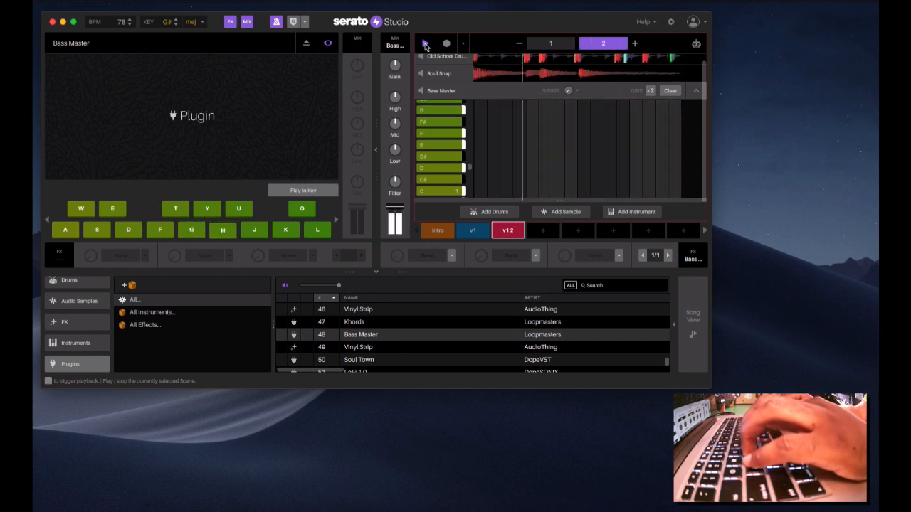
left_click(424, 44)
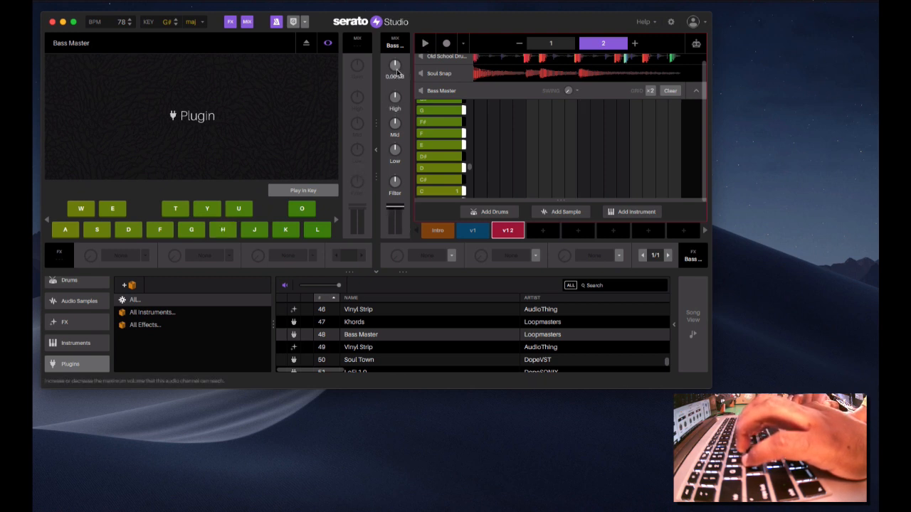
Reduce the high EQ on the Bass Master channel and turn its filter to about -10 while auditioning a bass note.
left_click_drag(395, 65, 395, 60)
key("h")
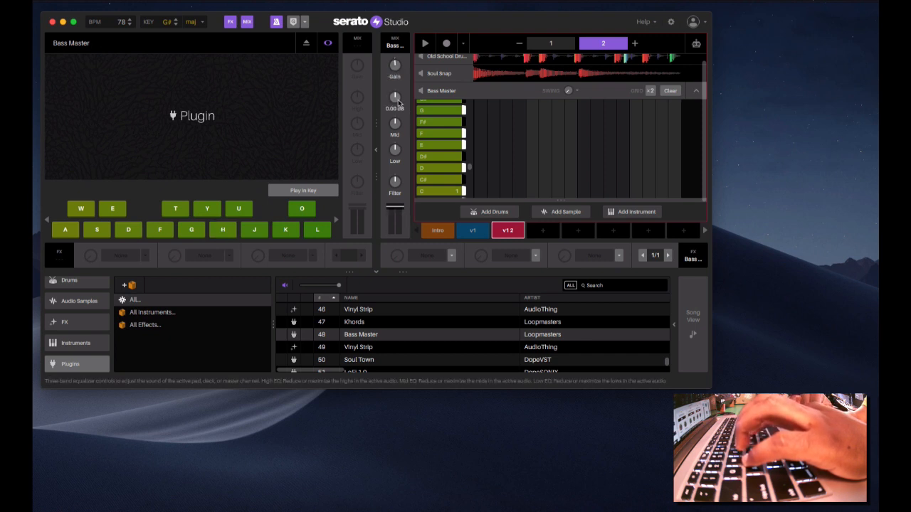
key("h")
key("h")
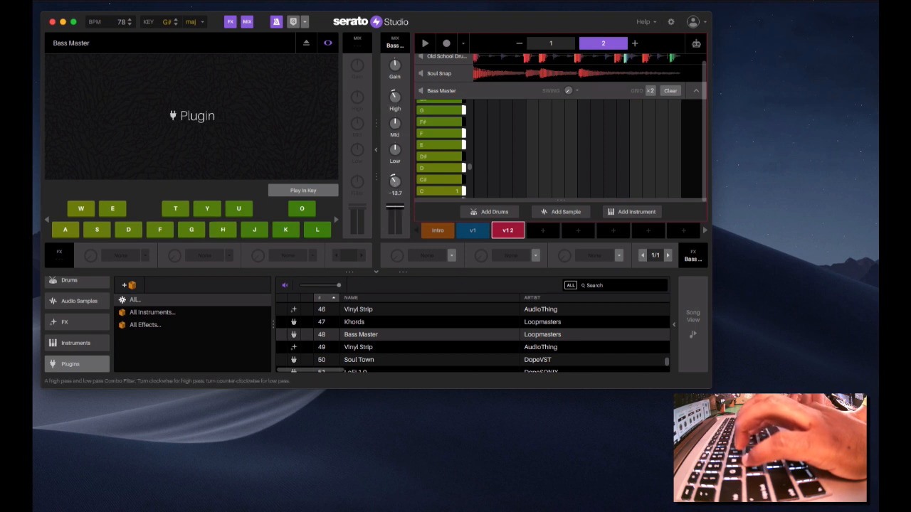
key("h")
key("h")
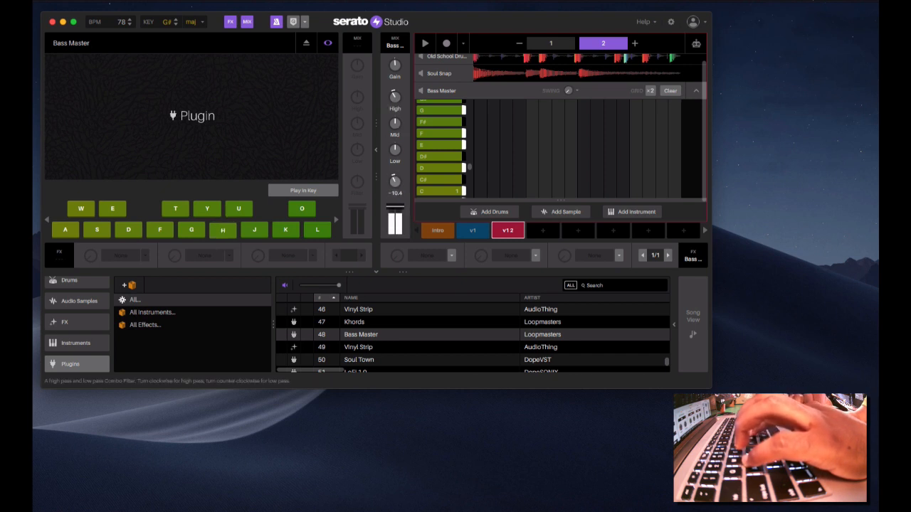
key("h")
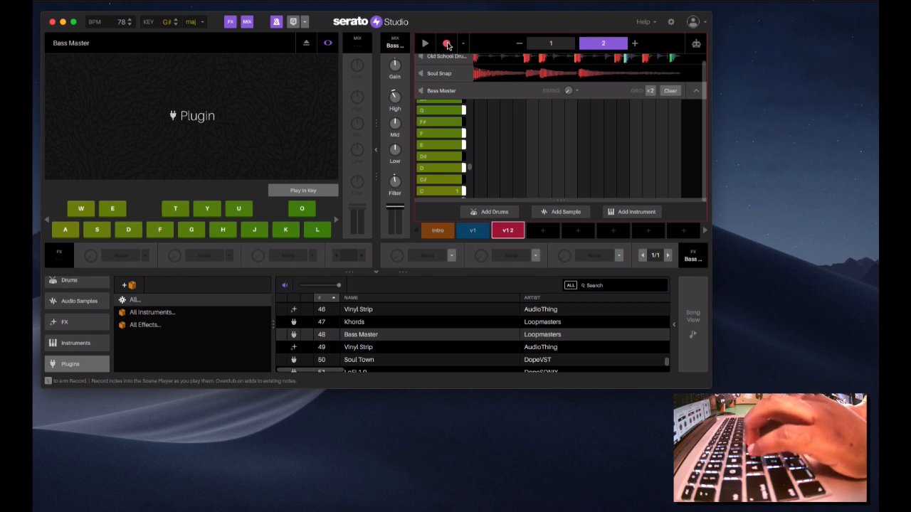
Record a Bass Master line into the v1 2 scene on the x2 grid, with a G near the end of bar 2, and disarm recording.
key("space")
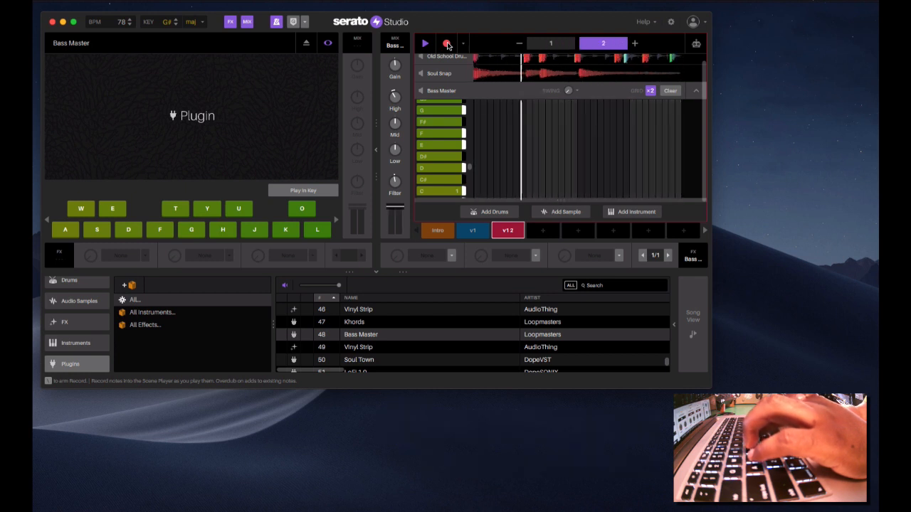
key("g")
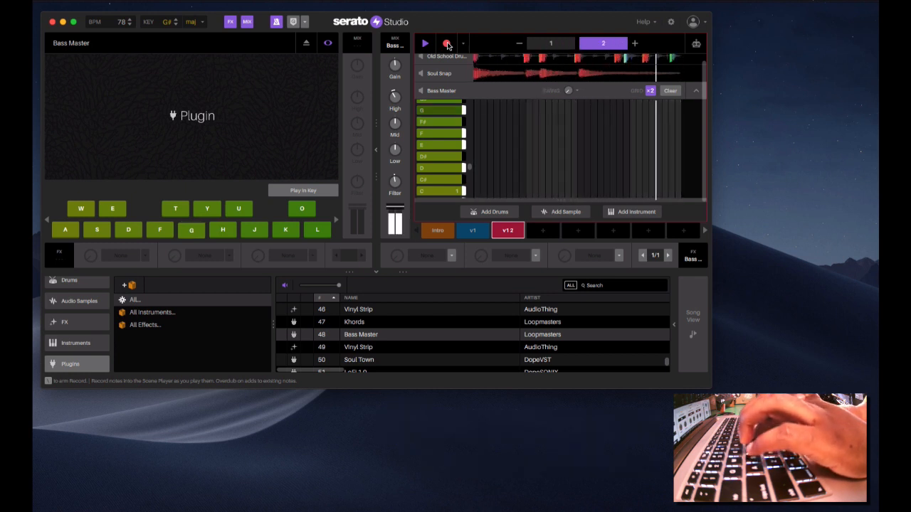
key("space")
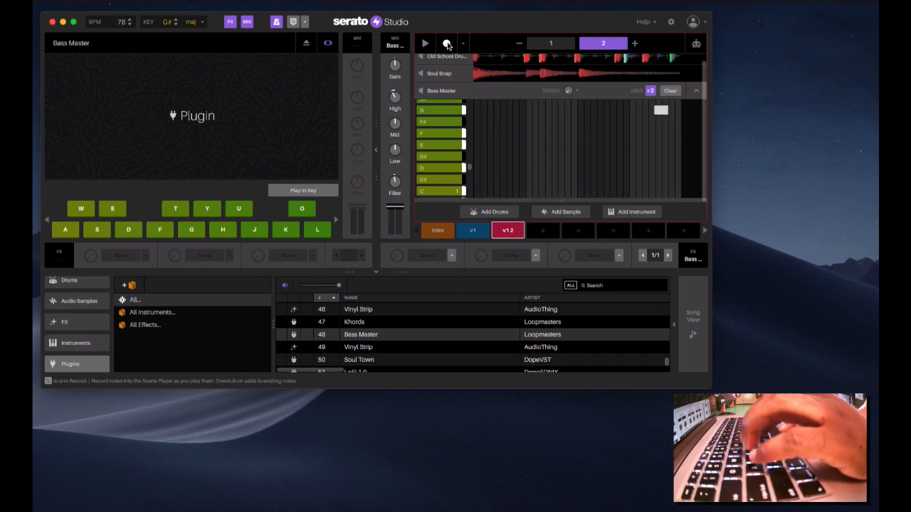
left_click(449, 45)
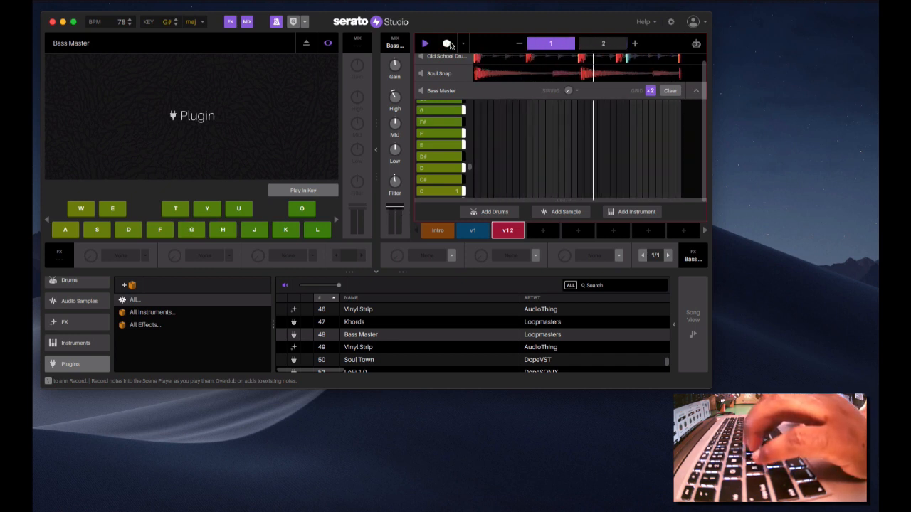
key("space")
Set the Bass Master swing to 10% and duplicate the v1 2 scene into the fourth scene slot.
mouse_move(567, 95)
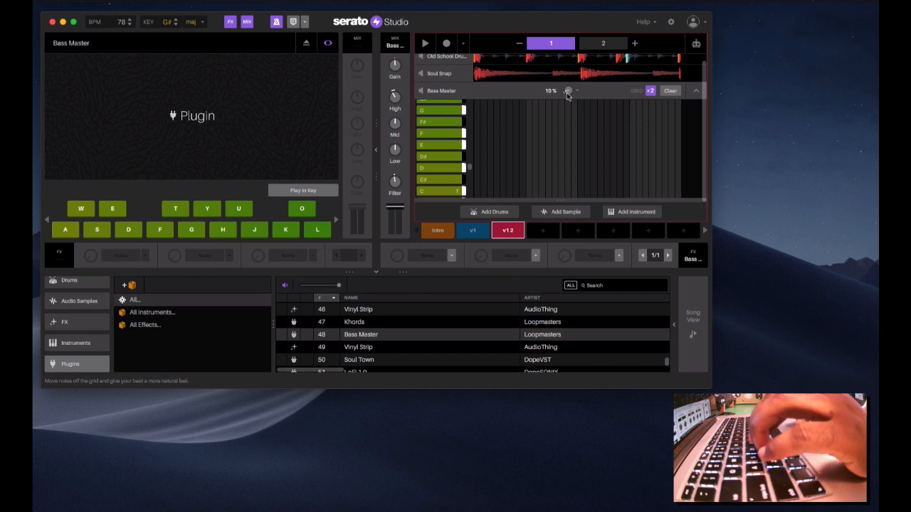
left_click(541, 230)
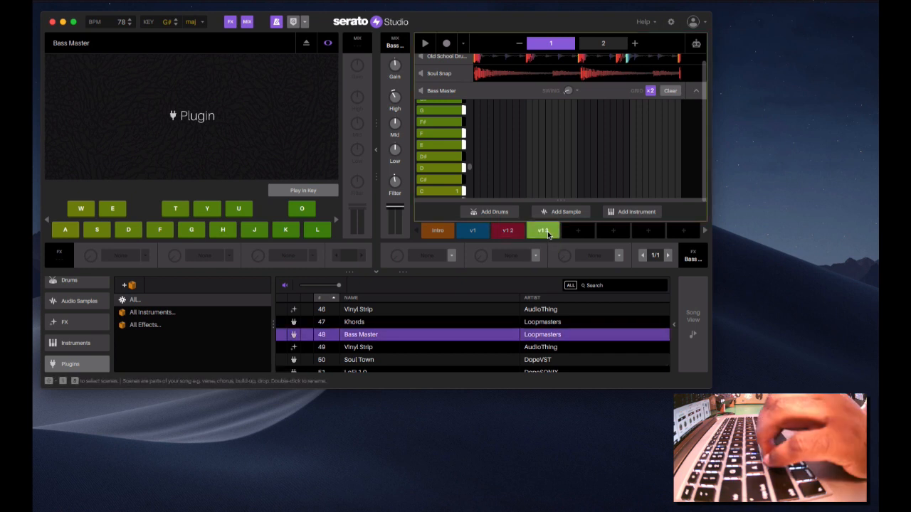
key("space")
Find the Braker effect in the FX library and load it into the Soul Snap deck's first FX slot in the v1 3 scene.
left_click(71, 322)
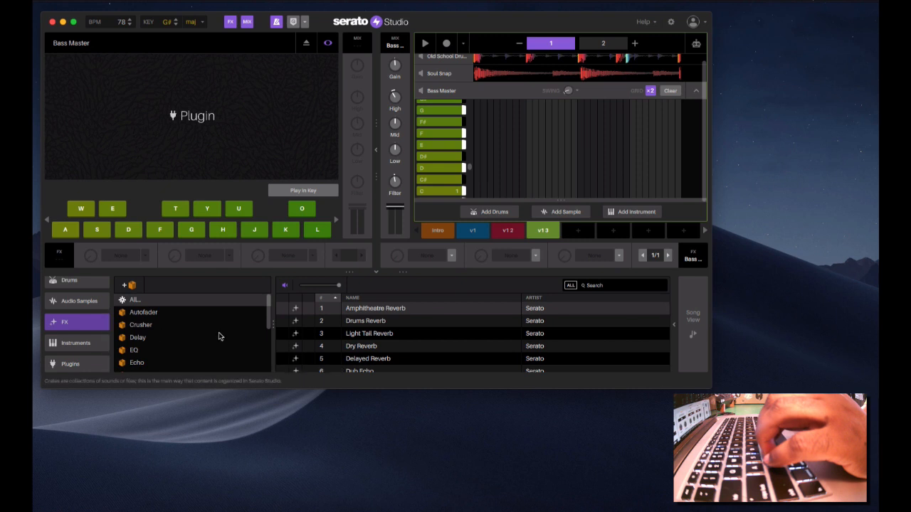
left_click(445, 75)
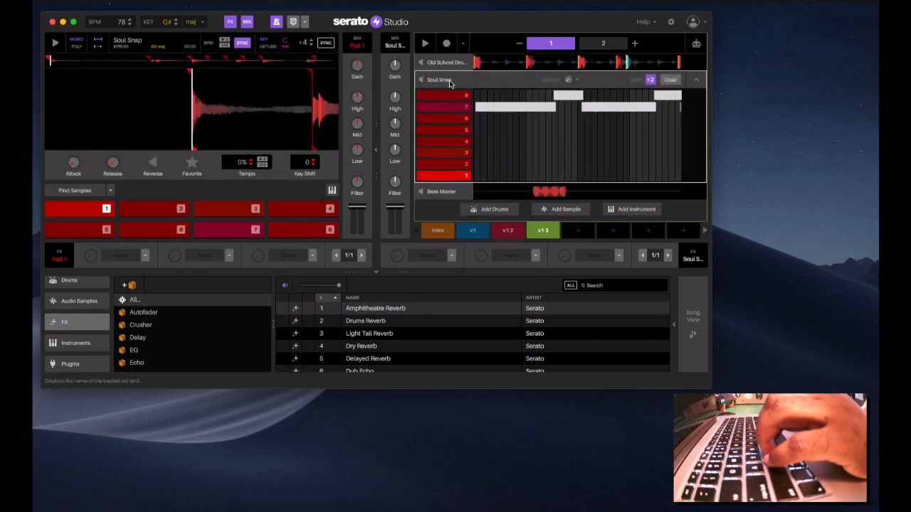
key("space")
key("space")
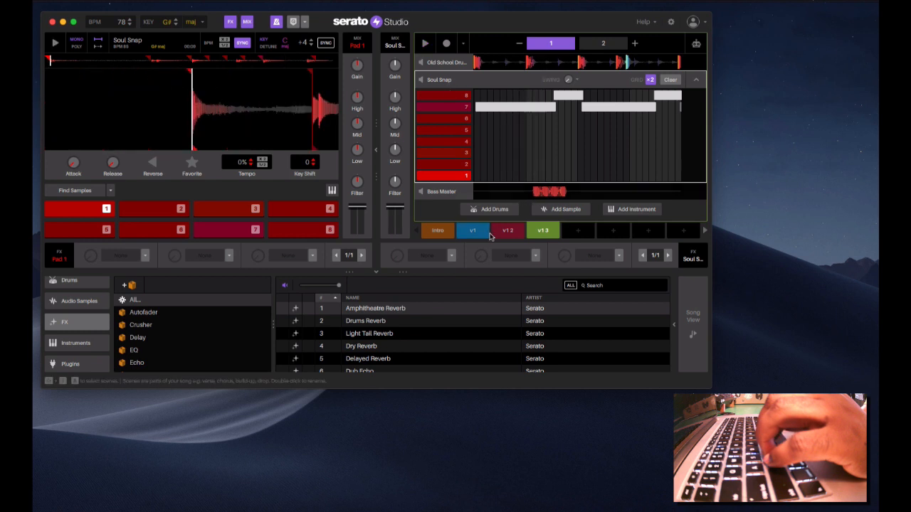
left_click(448, 258)
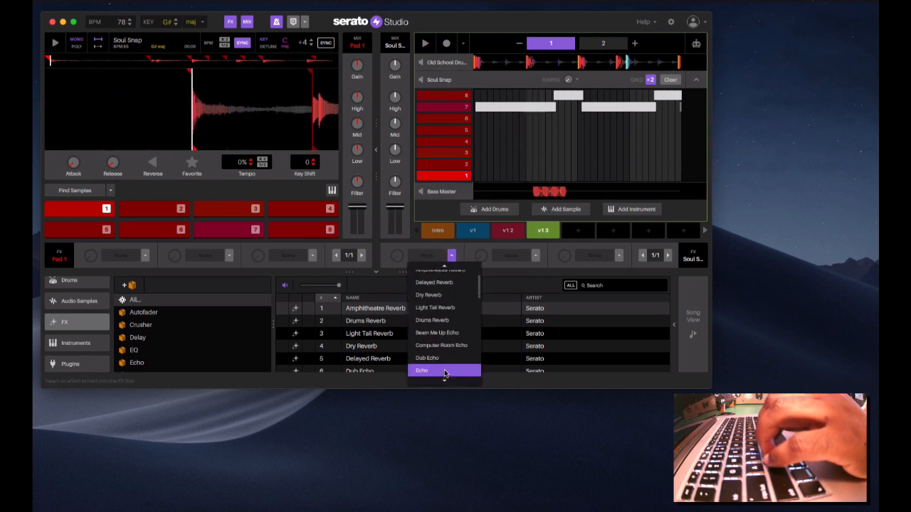
scroll(141, 340, "down", 5)
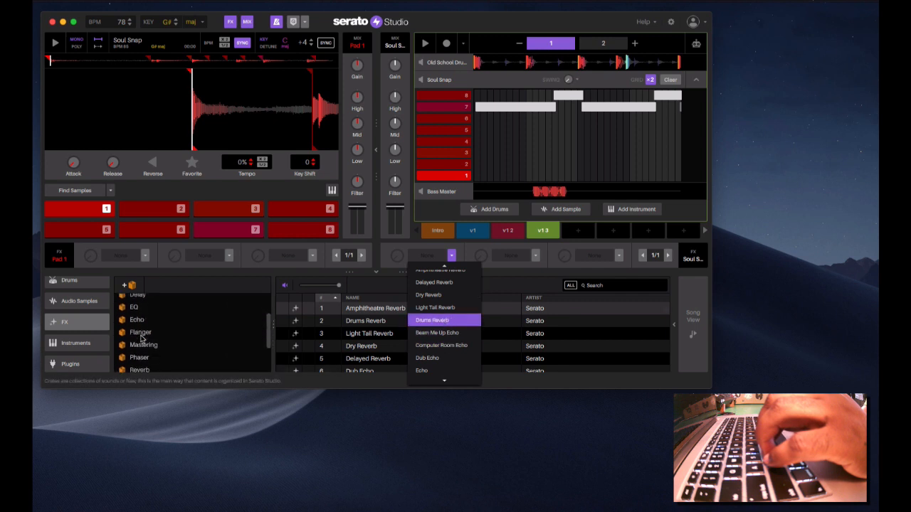
scroll(141, 340, "down", 1)
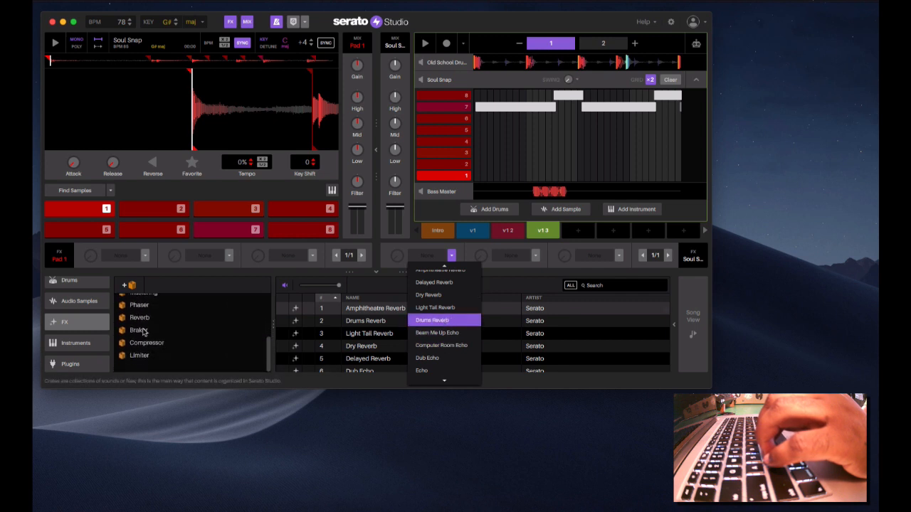
left_click(143, 330)
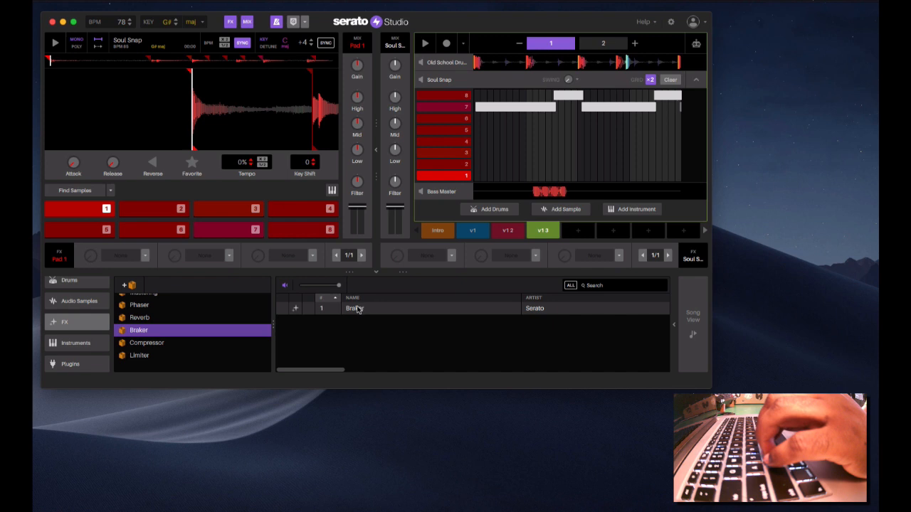
left_click_drag(357, 309, 423, 257)
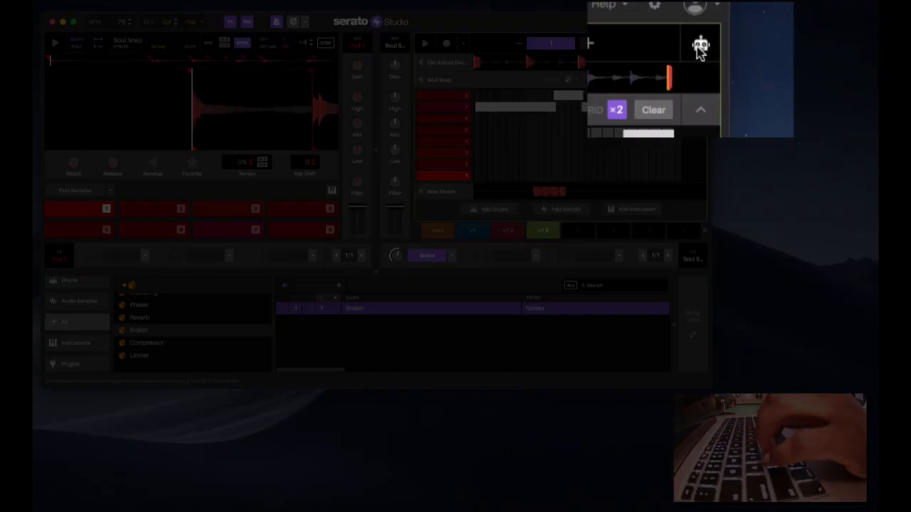
In the v1 2 scene, automate Soul Snap's FX 1 On parameter to Off over the last third of bar 1.
left_click(700, 47)
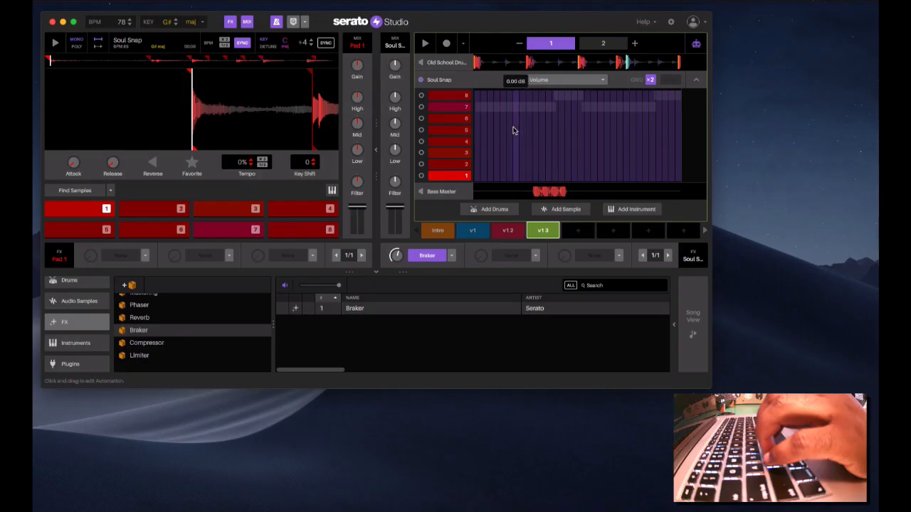
left_click(508, 230)
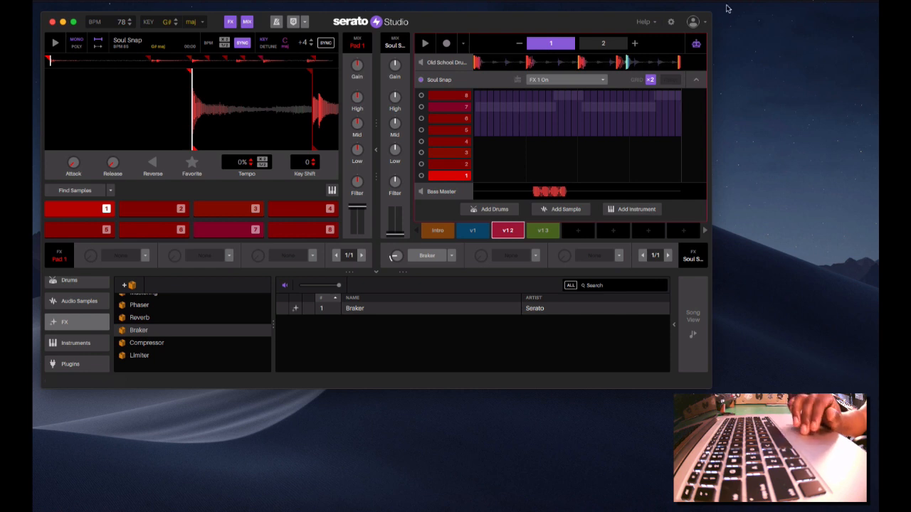
left_click(697, 45)
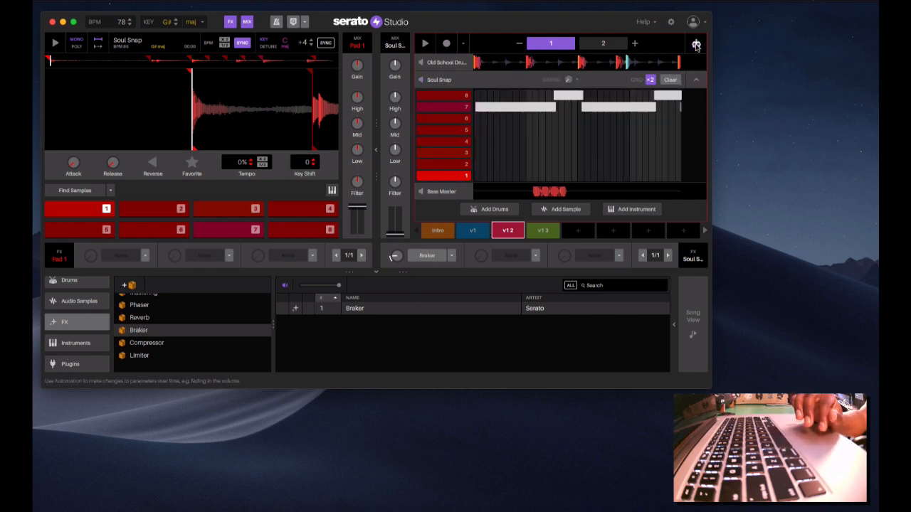
key("space")
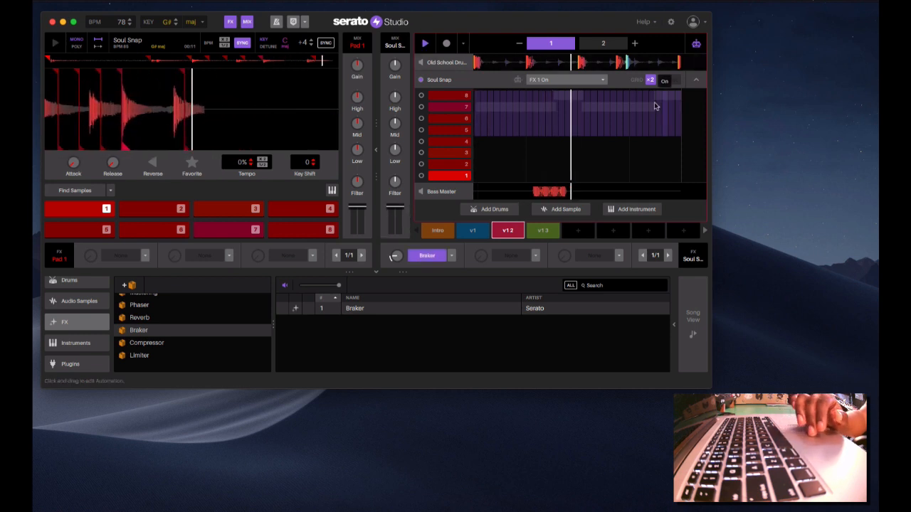
key("space")
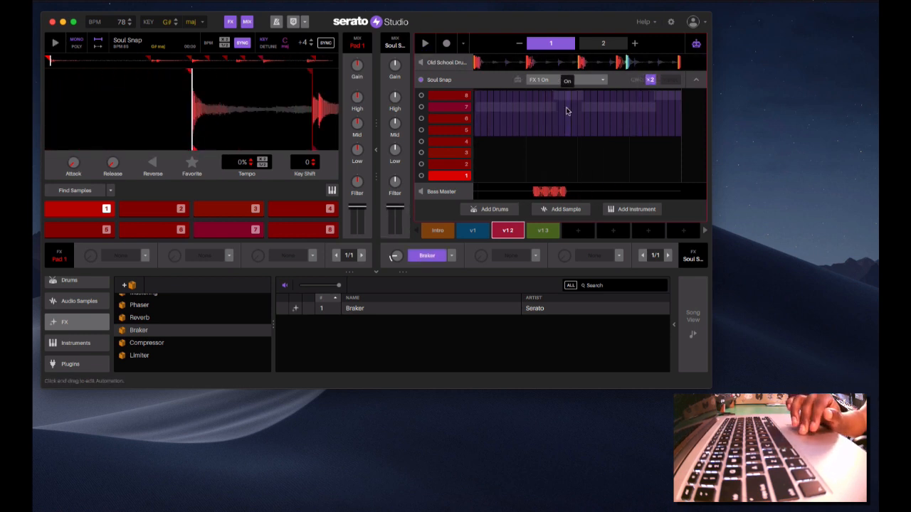
mouse_move(567, 111)
left_mouse_down()
mouse_move(605, 100)
mouse_move(644, 202)
mouse_move(685, 202)
left_mouse_up()
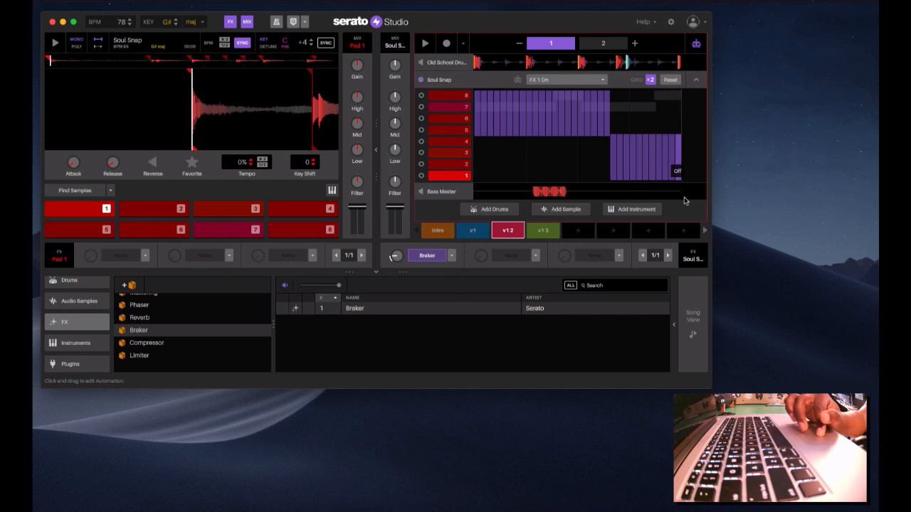
Set the first two grid steps of Soul Snap's FX 1 On automation to Off in the v1 2 scene and audition them.
key("space")
key("space")
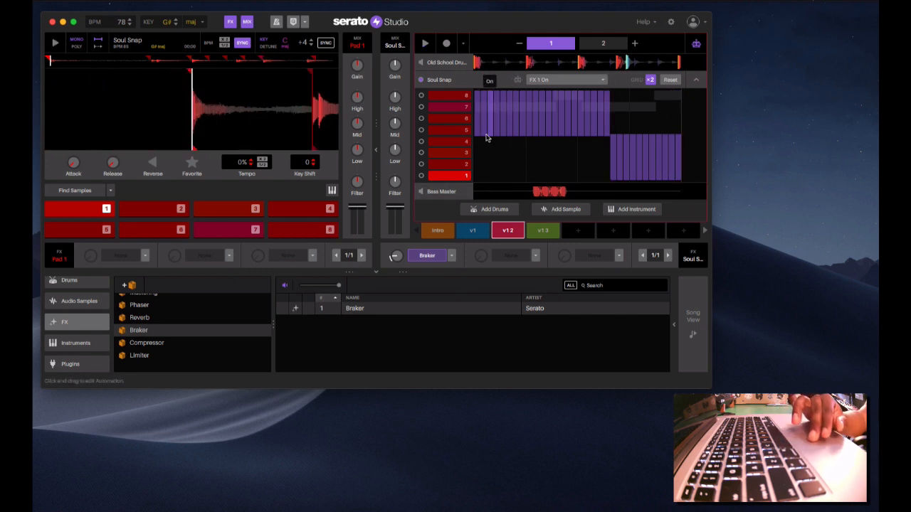
left_click_drag(475, 153, 486, 191)
key("space")
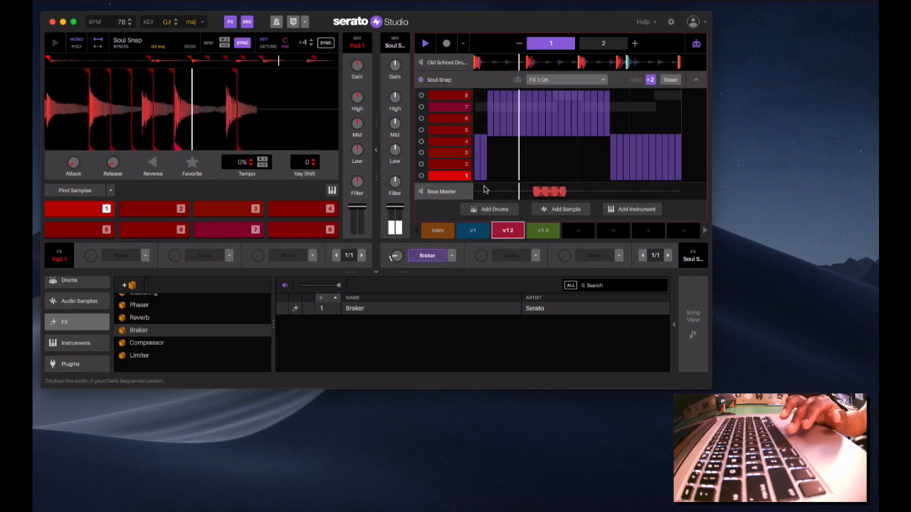
key("space")
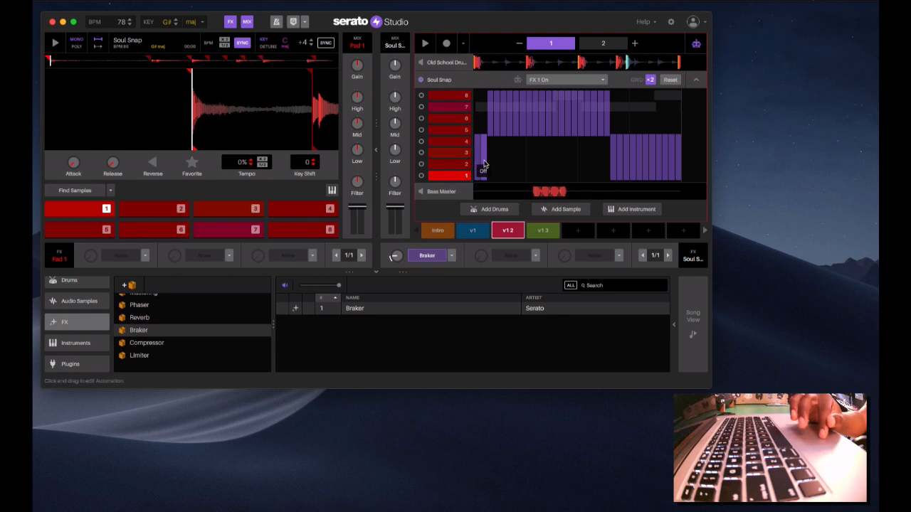
key("space")
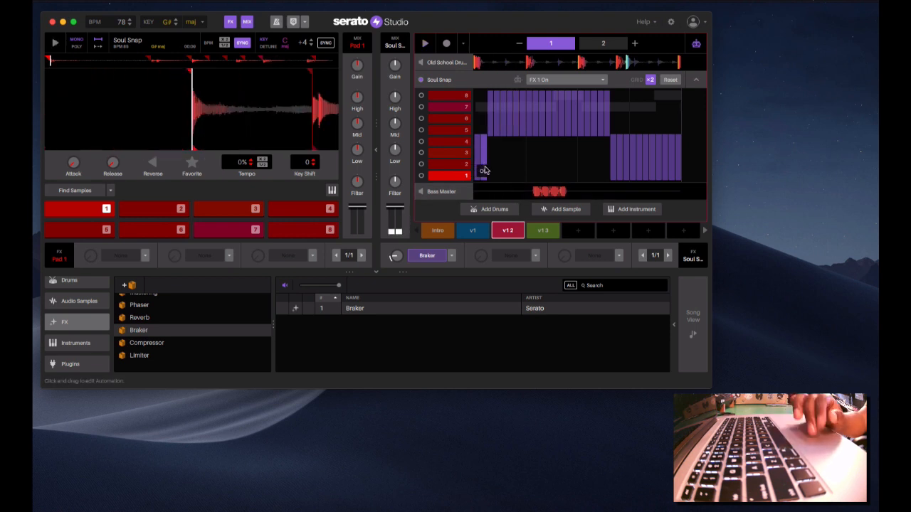
Set Soul Snap's FX 1 On automation to Off across all of bar 1 in both the v1 2 and v1 scenes.
mouse_move(482, 153)
left_mouse_down()
mouse_move(483, 136)
mouse_move(670, 166)
mouse_move(621, 180)
left_mouse_up()
left_click(467, 237)
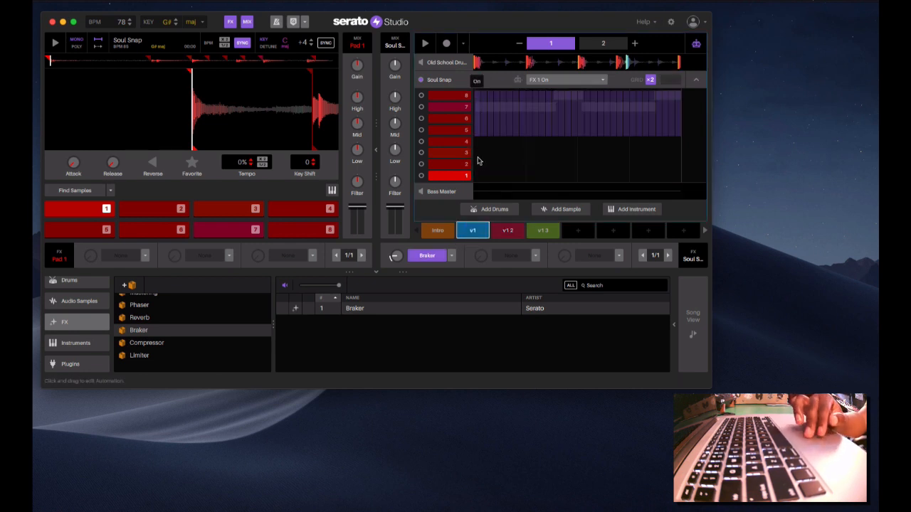
mouse_move(478, 167)
left_mouse_down()
mouse_move(634, 169)
mouse_move(695, 187)
left_mouse_up()
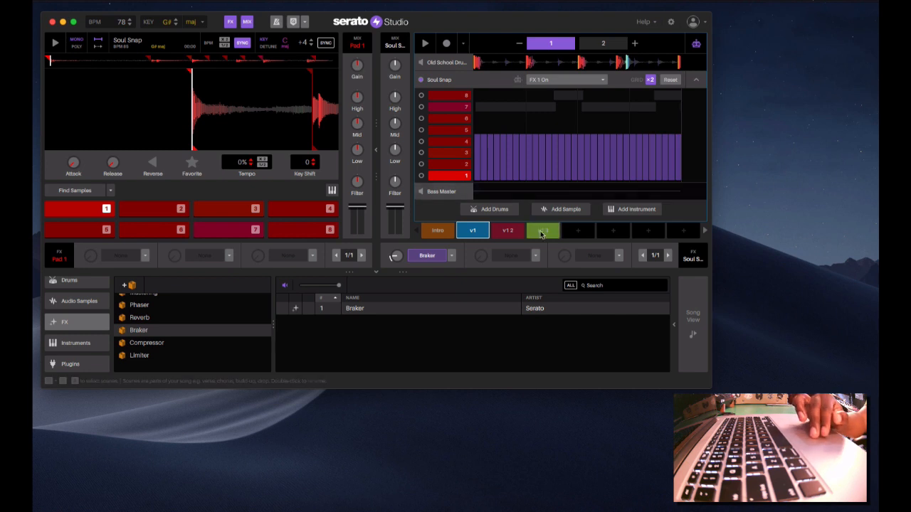
Rename the v1 3 scene as break and alternate its Soul Snap FX 1 On automation between On and Off across bar 1.
left_click(544, 233)
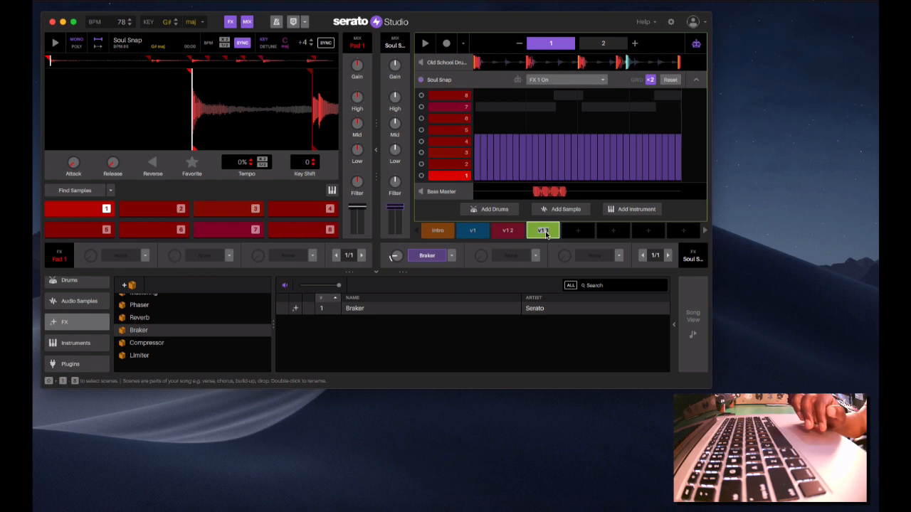
type("break")
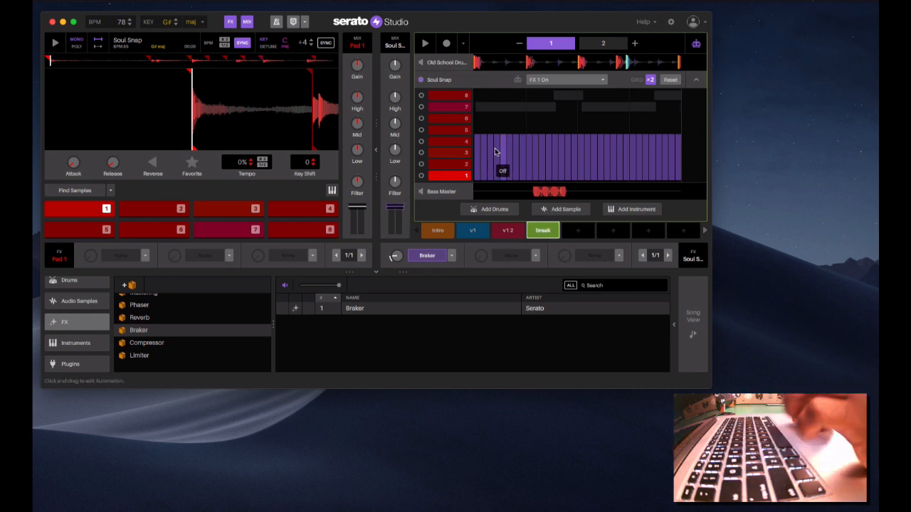
key("space")
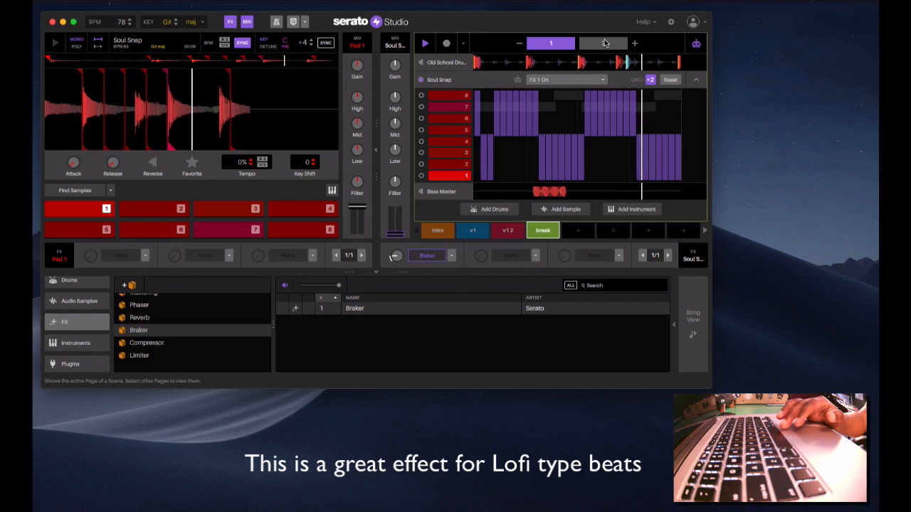
Play the break scene and compare it with the v1 2 scene.
left_click(604, 43)
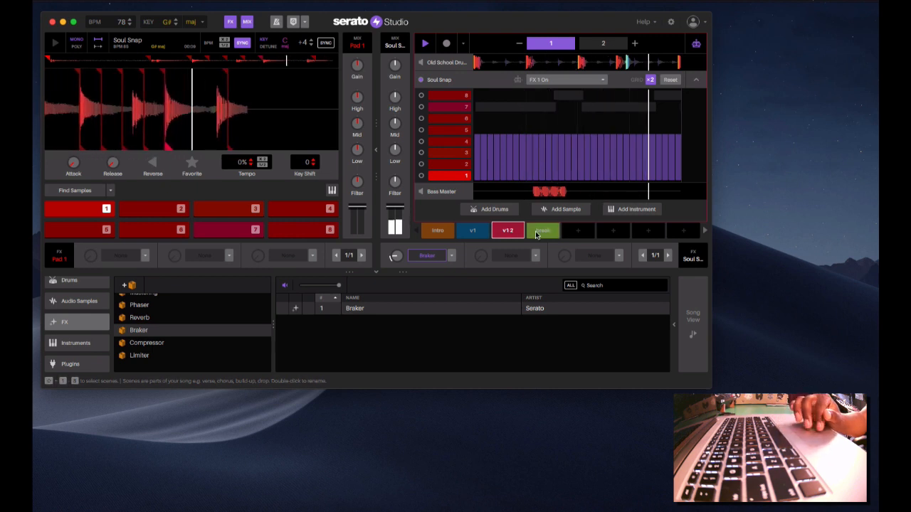
left_click(537, 232)
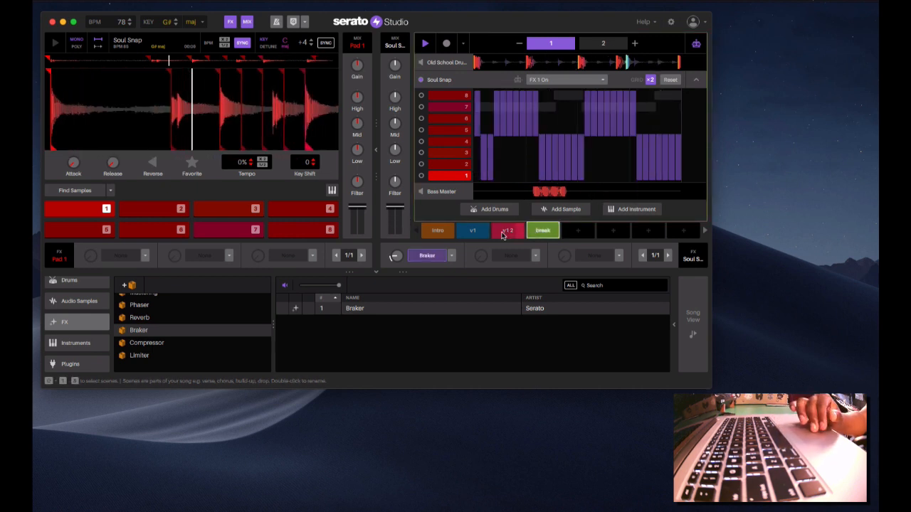
left_click(502, 233)
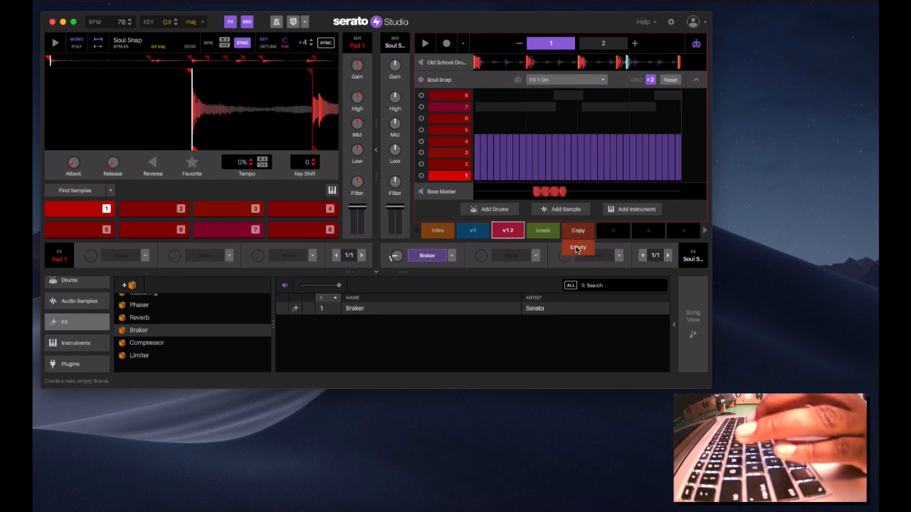
Duplicate the break scene into the fifth slot and draw pad 8's Volume automation, falling through bar 1 and rising through bar 2.
left_click(577, 248)
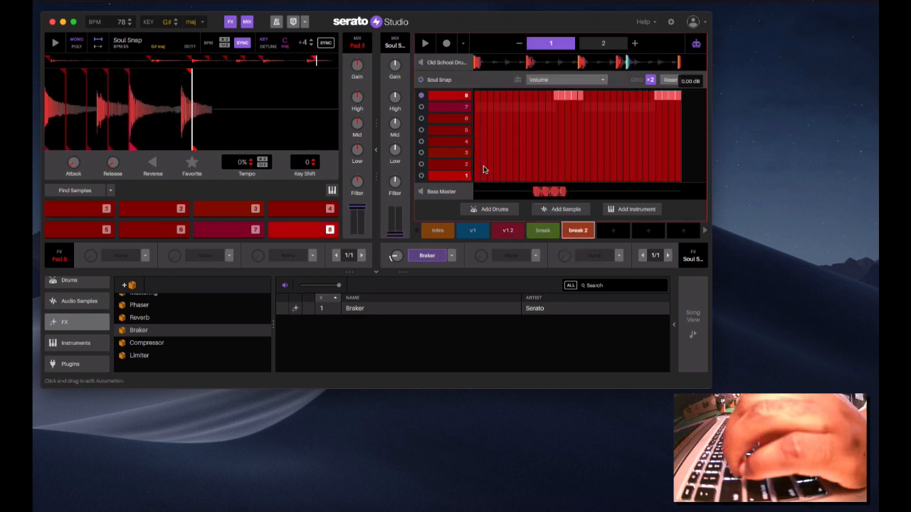
mouse_move(487, 94)
left_mouse_down()
mouse_move(559, 146)
mouse_move(648, 173)
mouse_move(674, 137)
left_mouse_up()
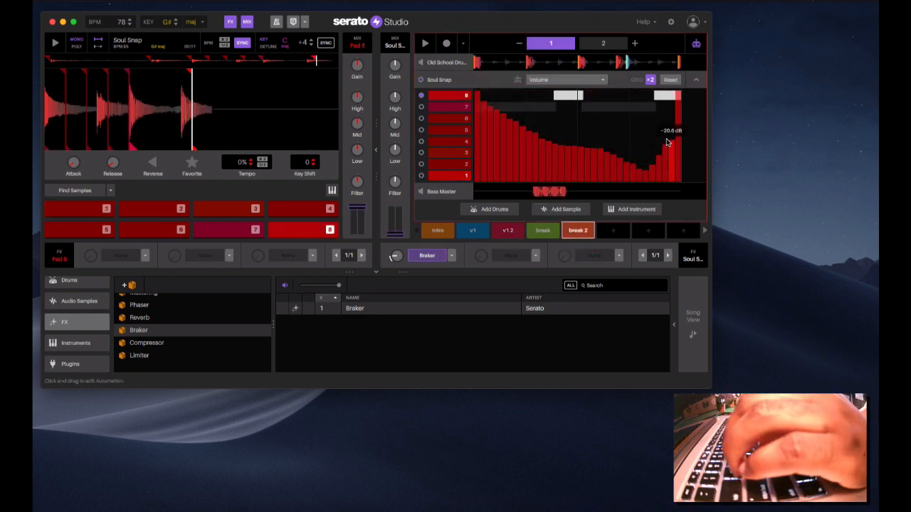
key("space")
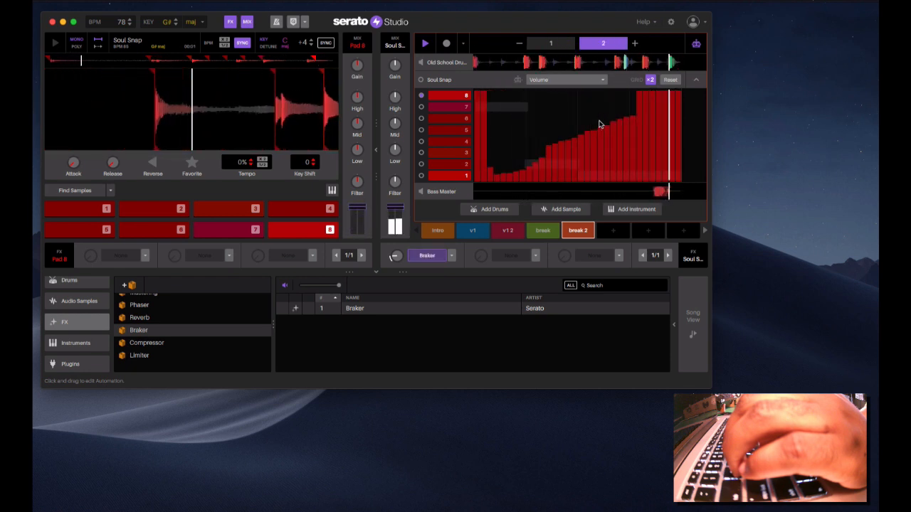
key("space")
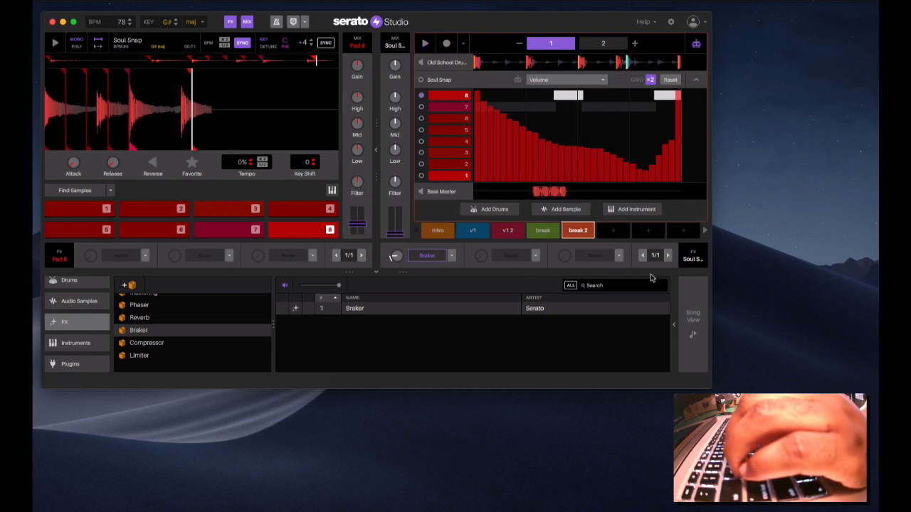
Arrange v1, v1 2, break, v1 and v1 2 in that order after the Intro on the song timeline.
left_click(693, 315)
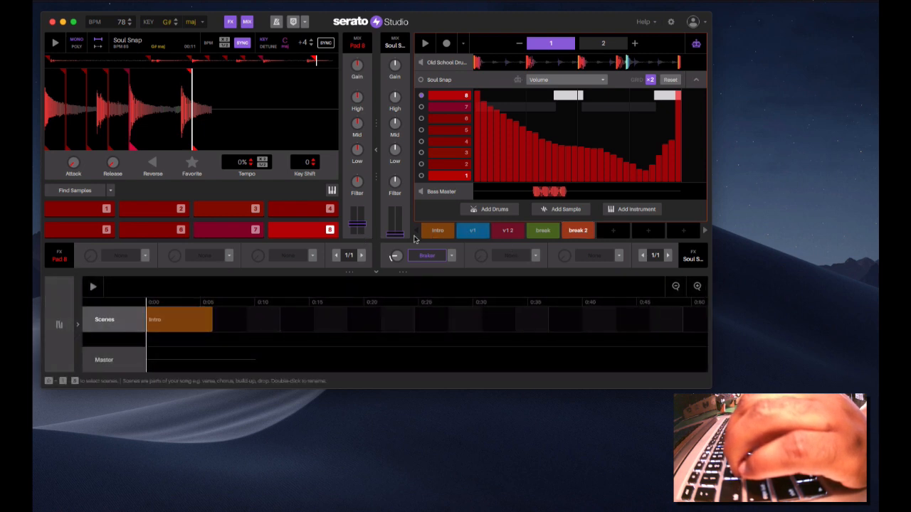
left_click_drag(472, 230, 218, 322)
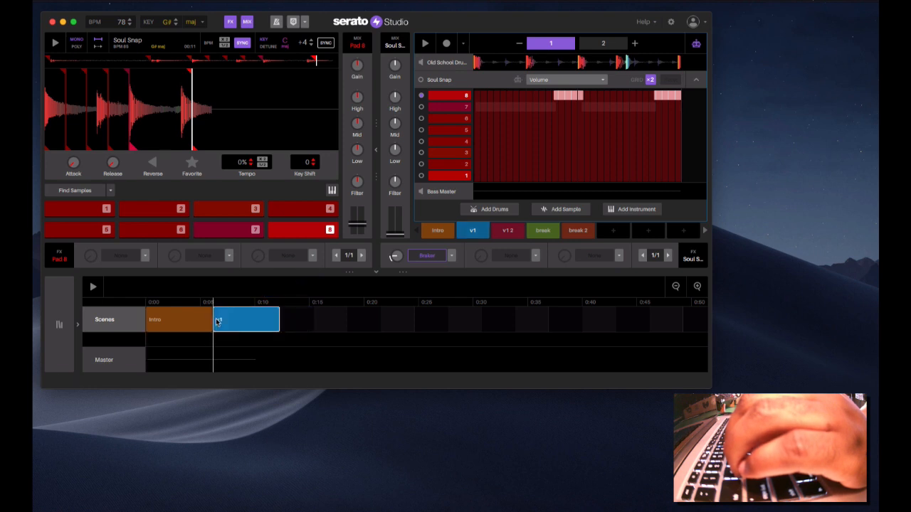
left_click_drag(507, 229, 314, 318)
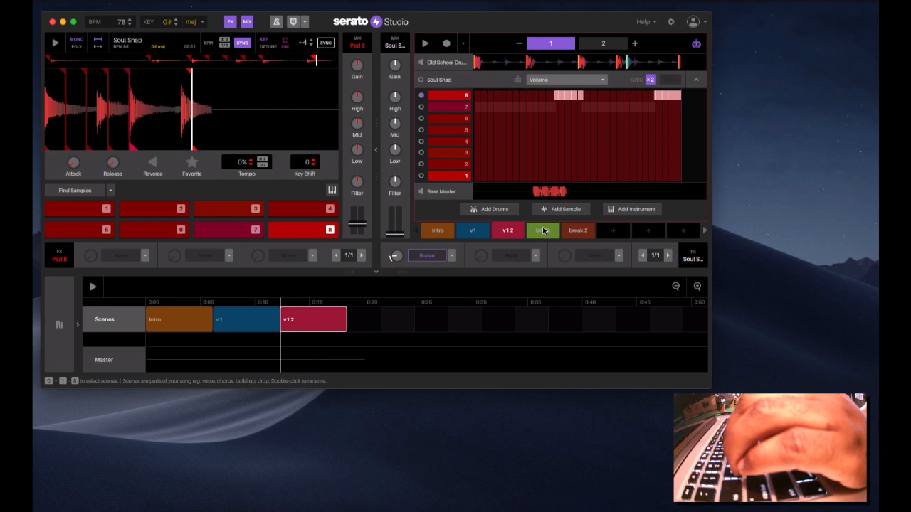
left_click_drag(544, 230, 356, 322)
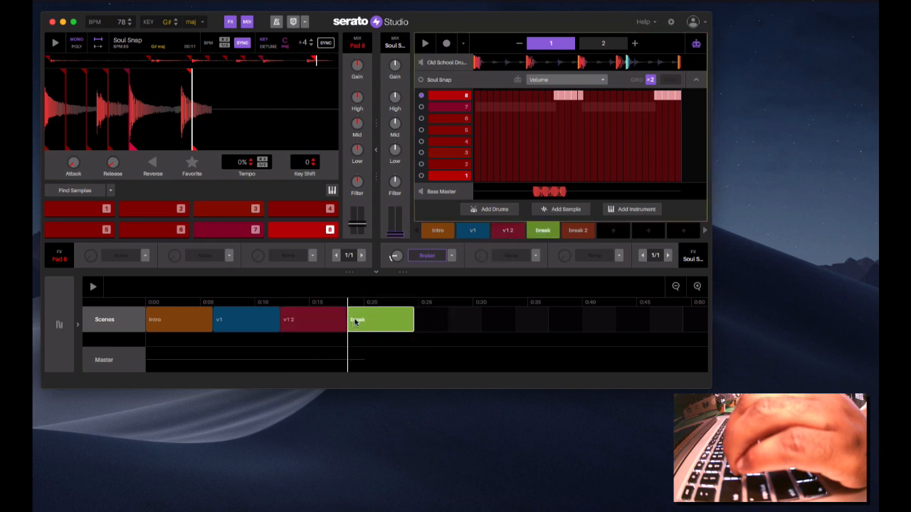
left_click_drag(472, 230, 425, 318)
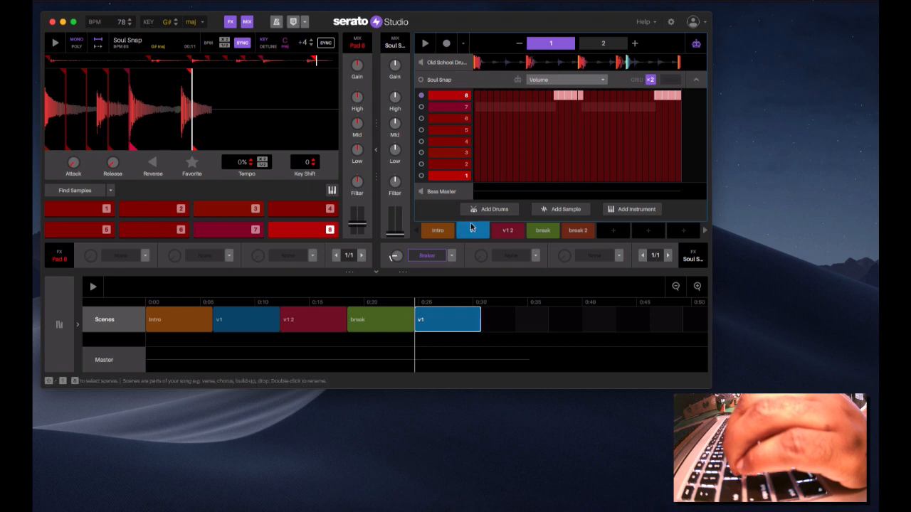
left_click_drag(471, 229, 489, 317)
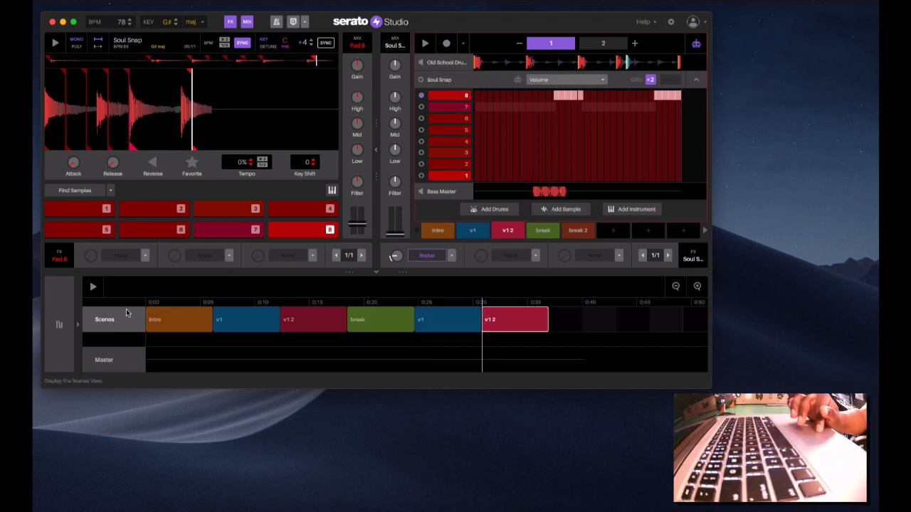
Set Soul Snap's FX 1 On automation to Off across bar 1 of the Intro scene and audition the song from its start.
left_click(161, 302)
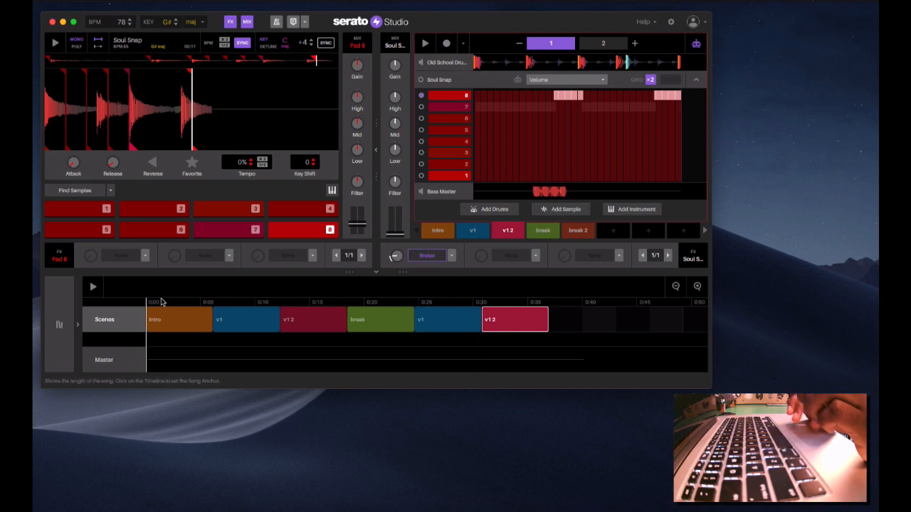
left_click(153, 314)
left_click(437, 230)
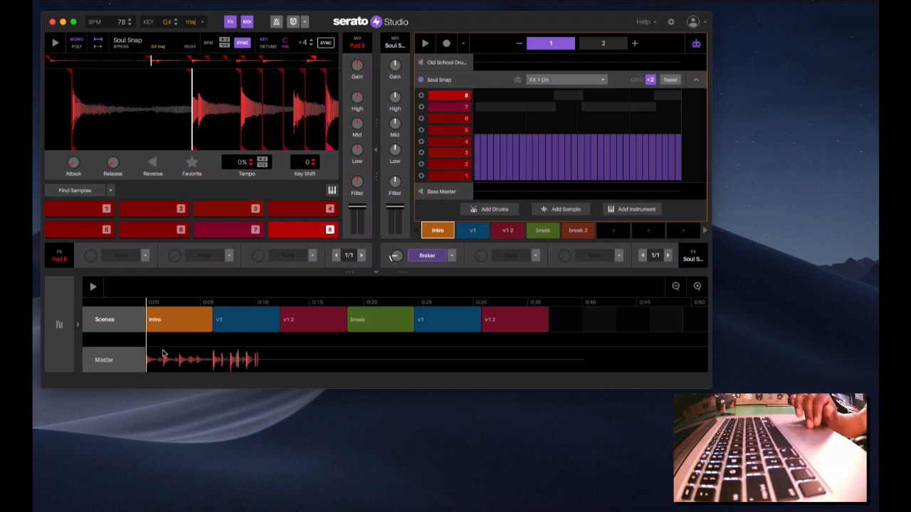
left_click(93, 286)
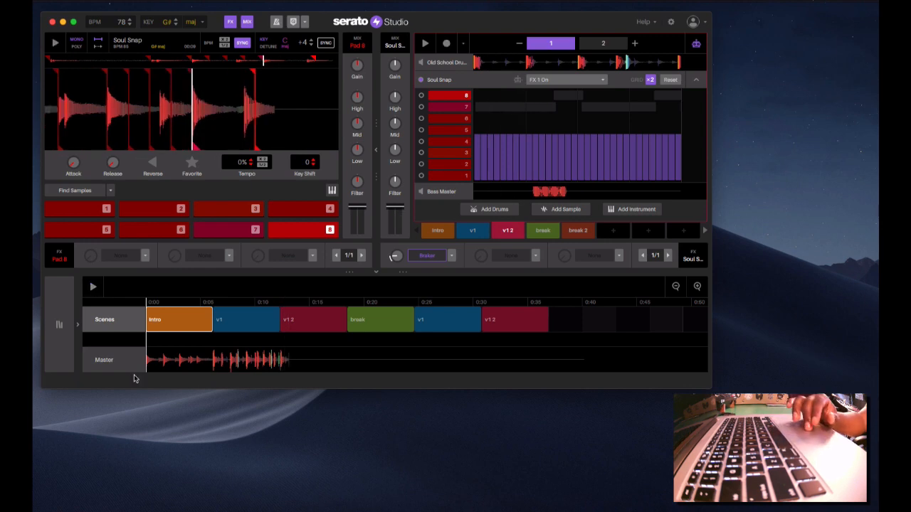
Enable the Brightener EQ, Master Compressor and Limiter on the master channel and play the whole song through them.
left_click(117, 360)
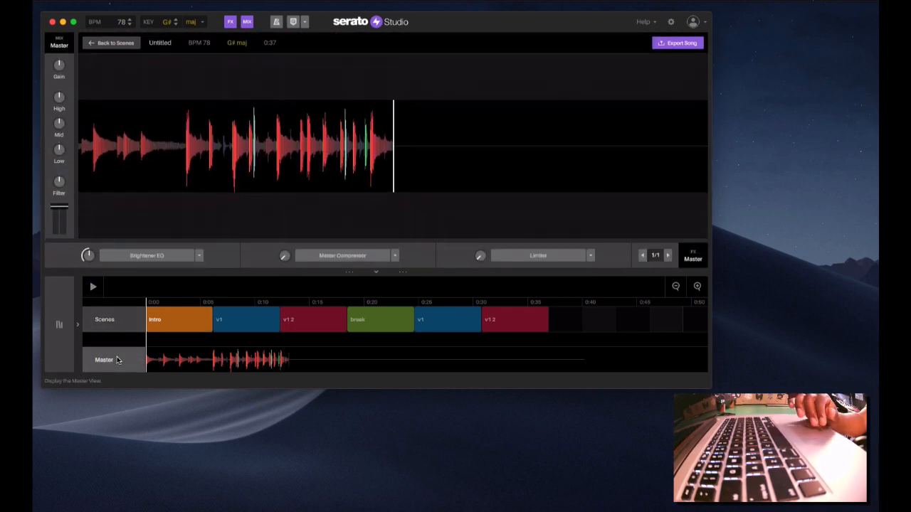
left_click(146, 258)
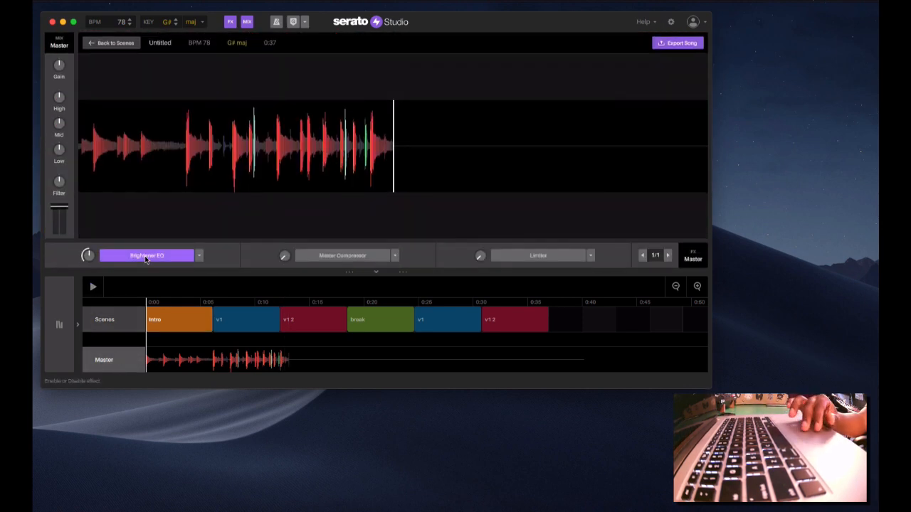
left_click(339, 260)
left_click(510, 258)
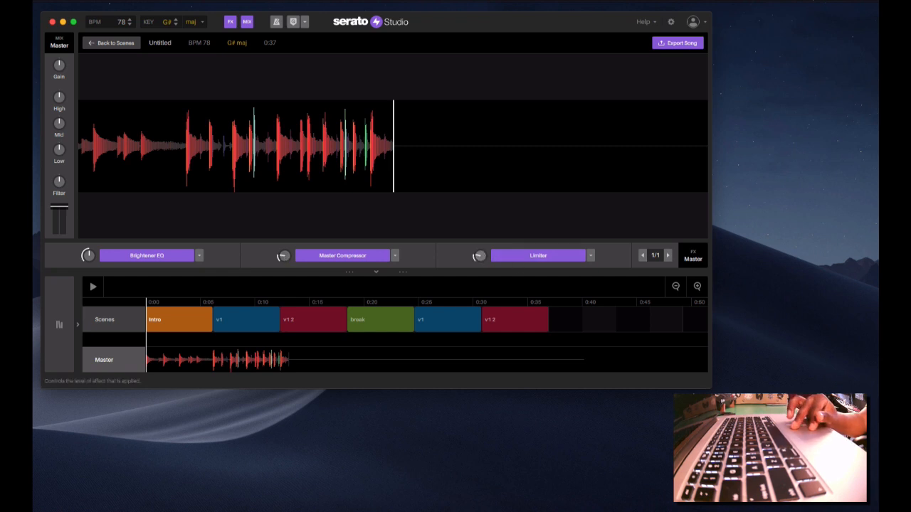
key("space")
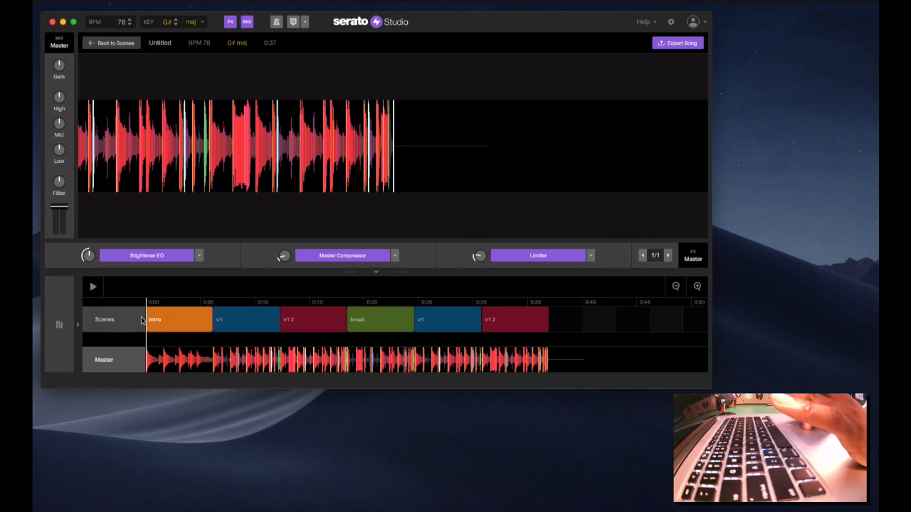
Return to the library and the scenes view, and open the Export Song dialog.
left_click(59, 325)
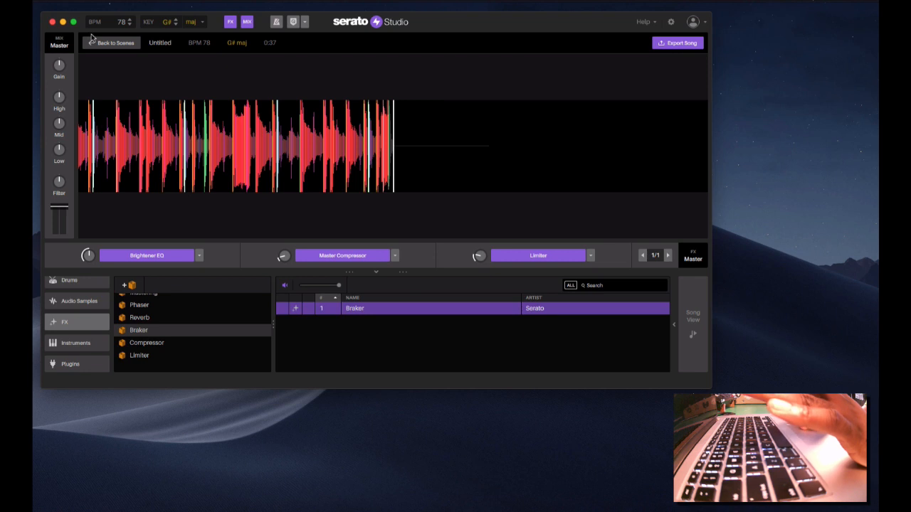
left_click(110, 44)
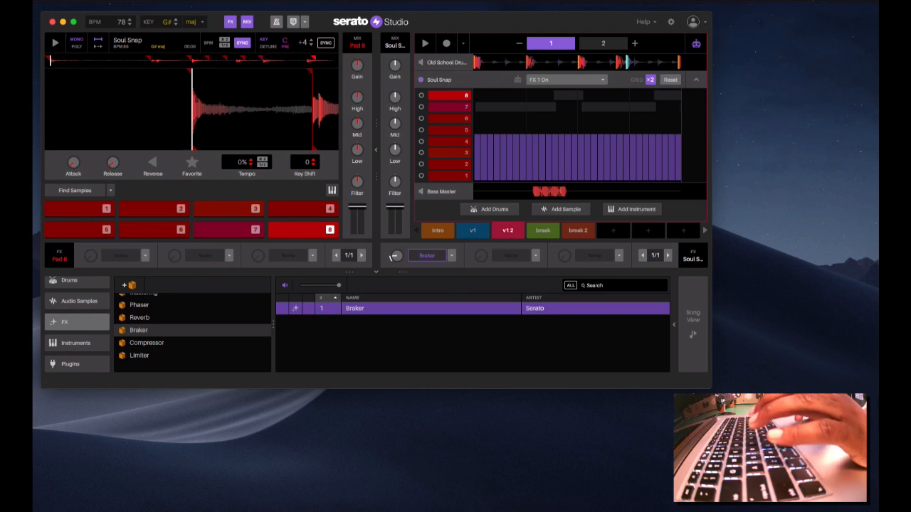
left_click(88, 0)
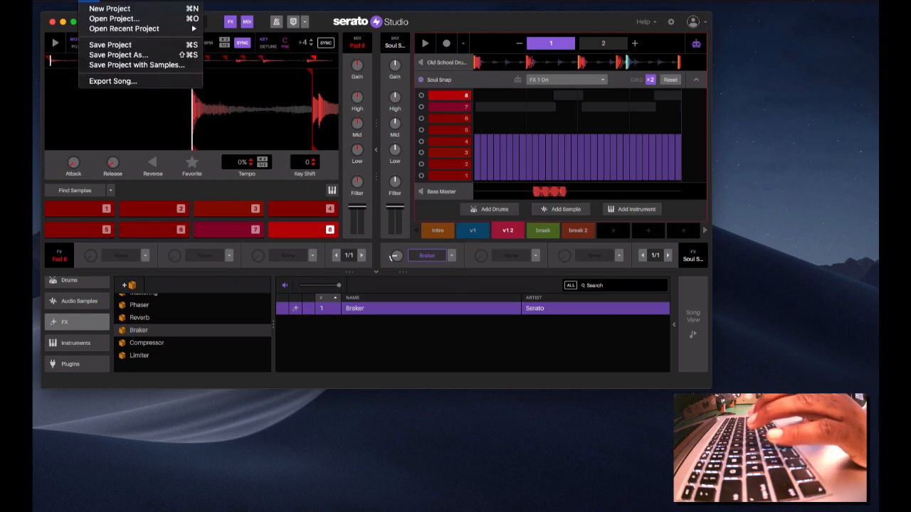
left_click(108, 81)
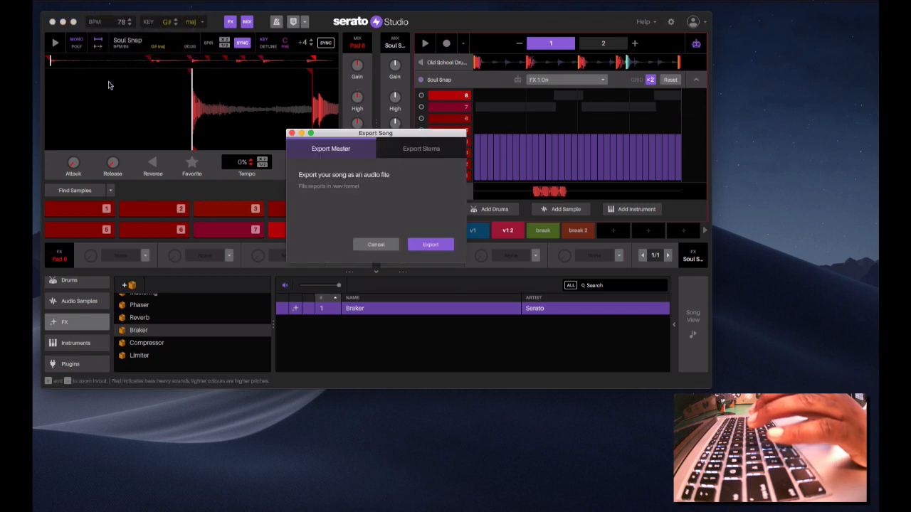
Compare the export options for the master and for individual deck stems.
left_click(410, 151)
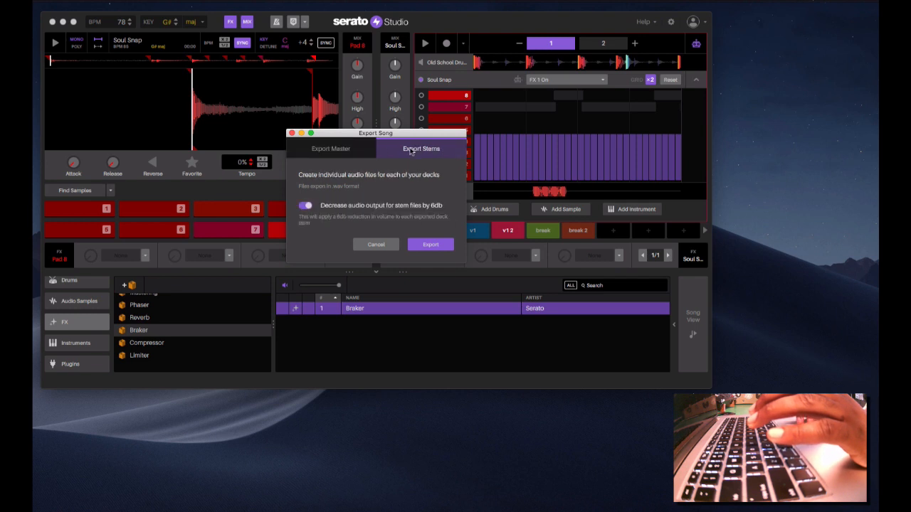
left_click(332, 154)
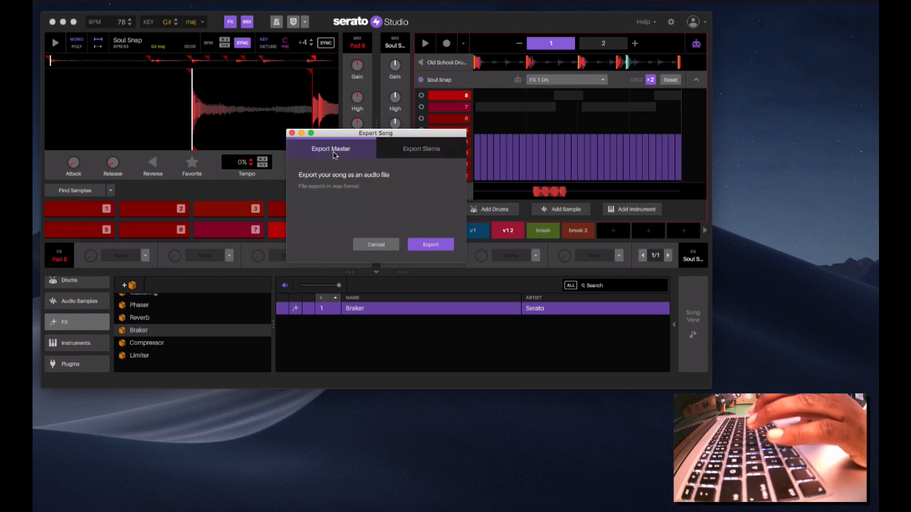
left_click(400, 150)
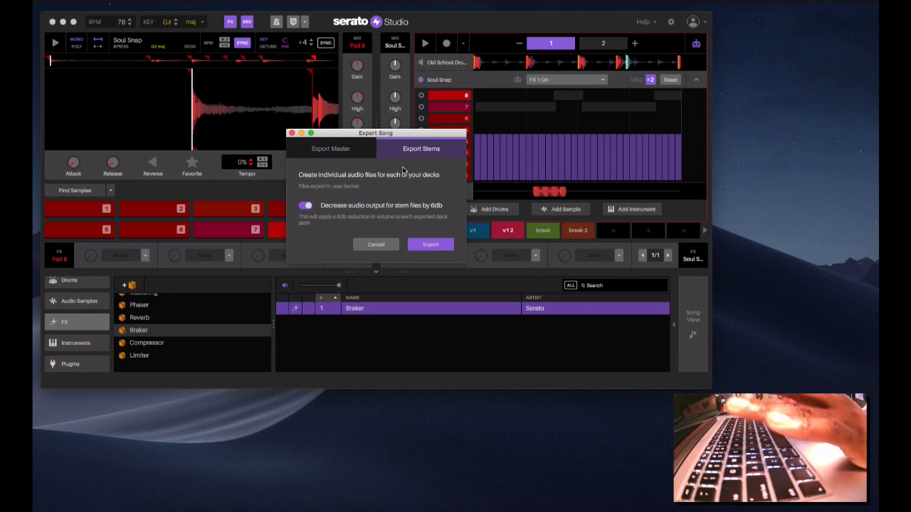
left_click(347, 150)
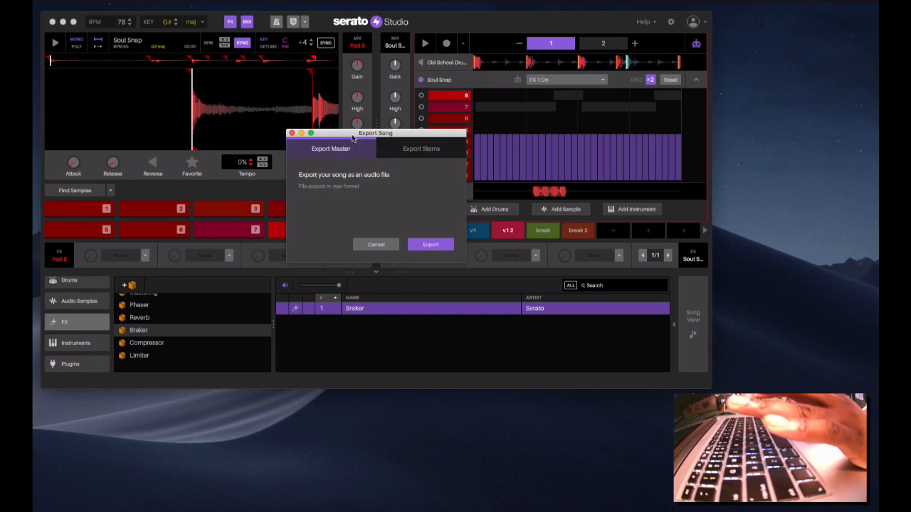
Export the song's master as Lofi demo SeratoStudio.wav and preview the exported file.
left_click_drag(352, 137, 345, 244)
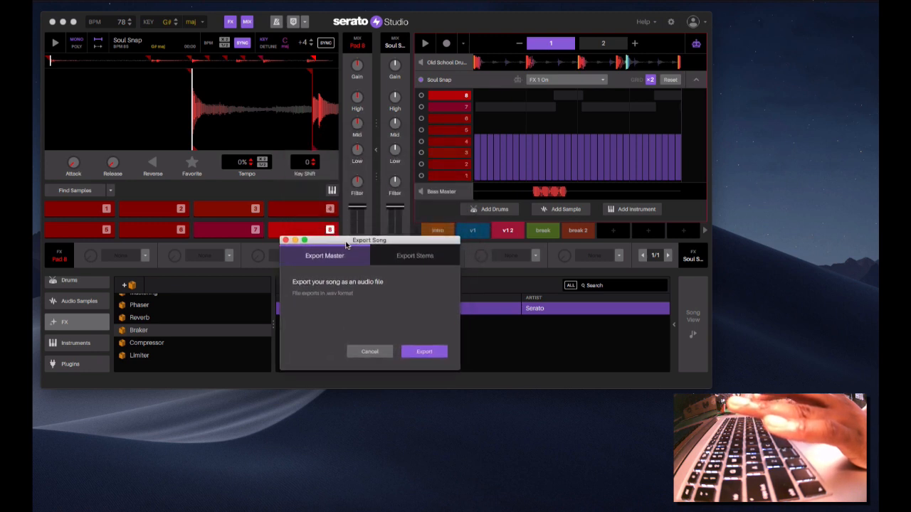
left_click(424, 353)
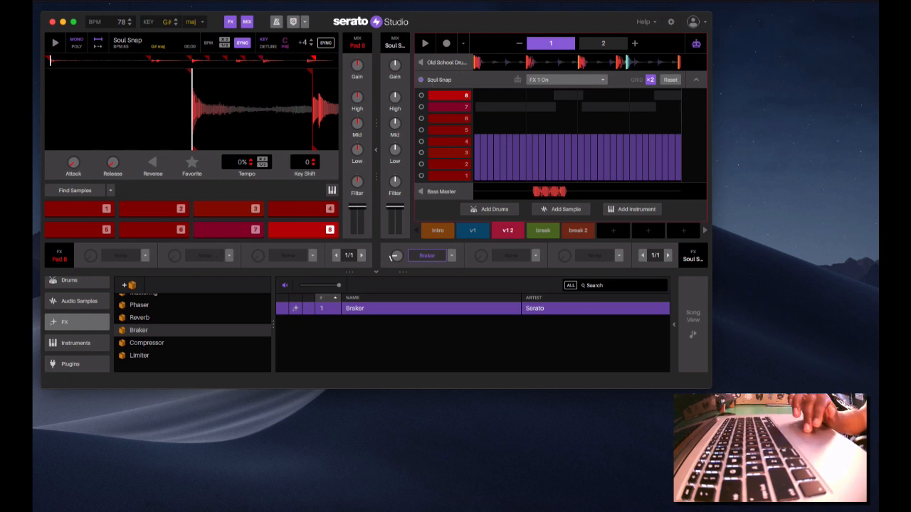
key("space")
left_click_drag(32, 120, 400, 233)
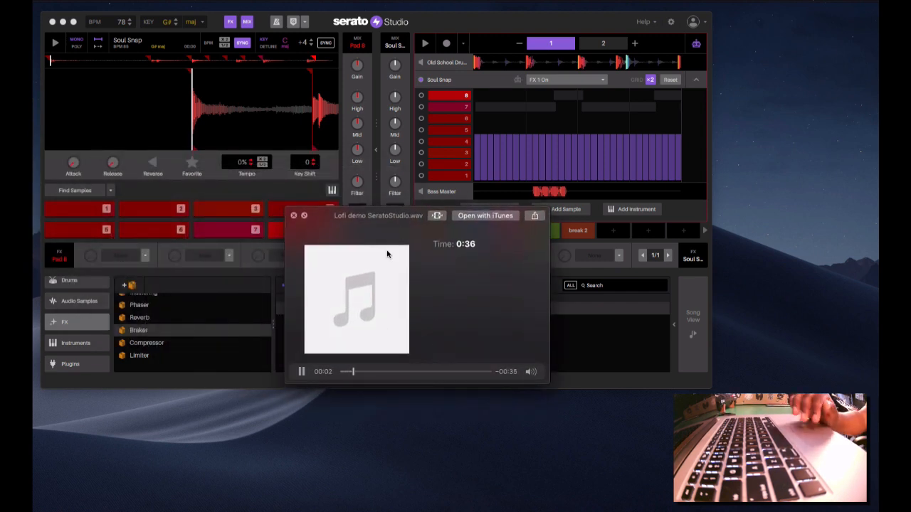